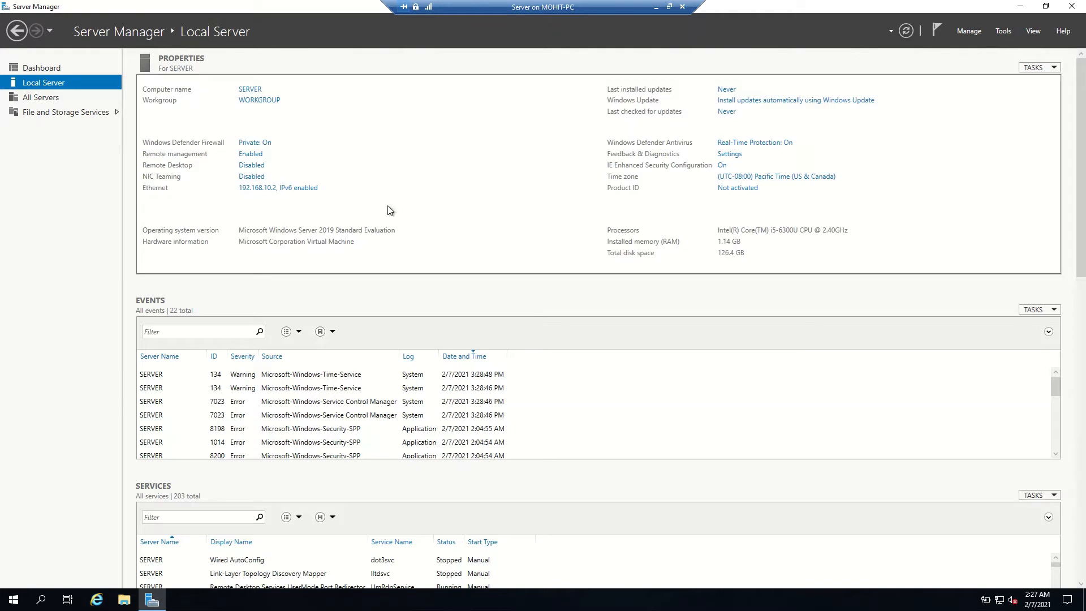
Disable Internet Protocol Version 6 (TCP/IPv6) on the Ethernet adapter and refresh the local server properties
{"action": "left_click", "coordinate": [299, 190]}
{"action": "right_click", "coordinate": [314, 191]}
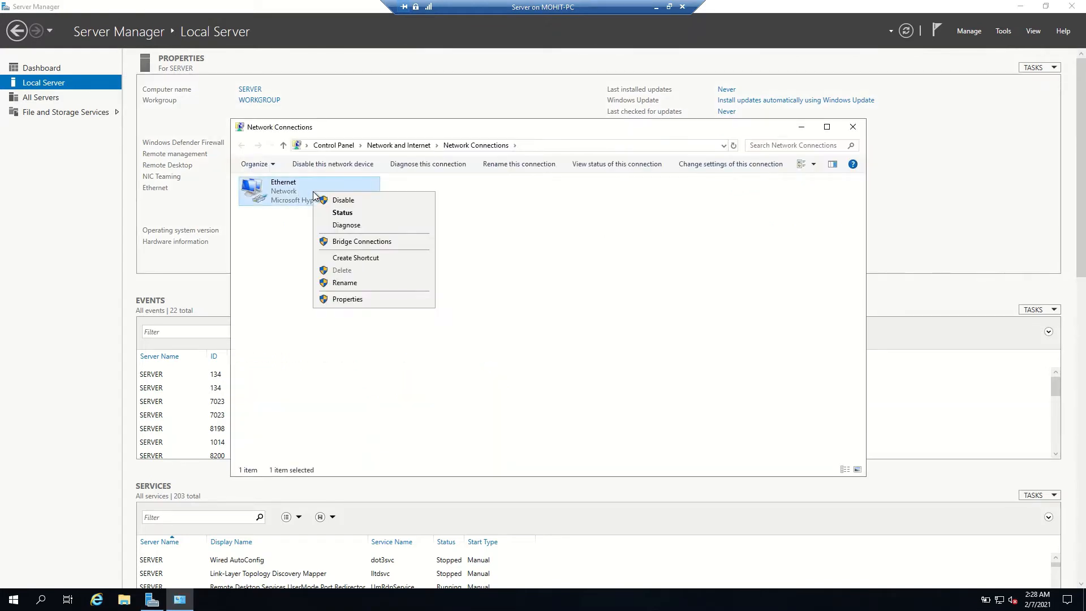
{"action": "left_click", "coordinate": [360, 300]}
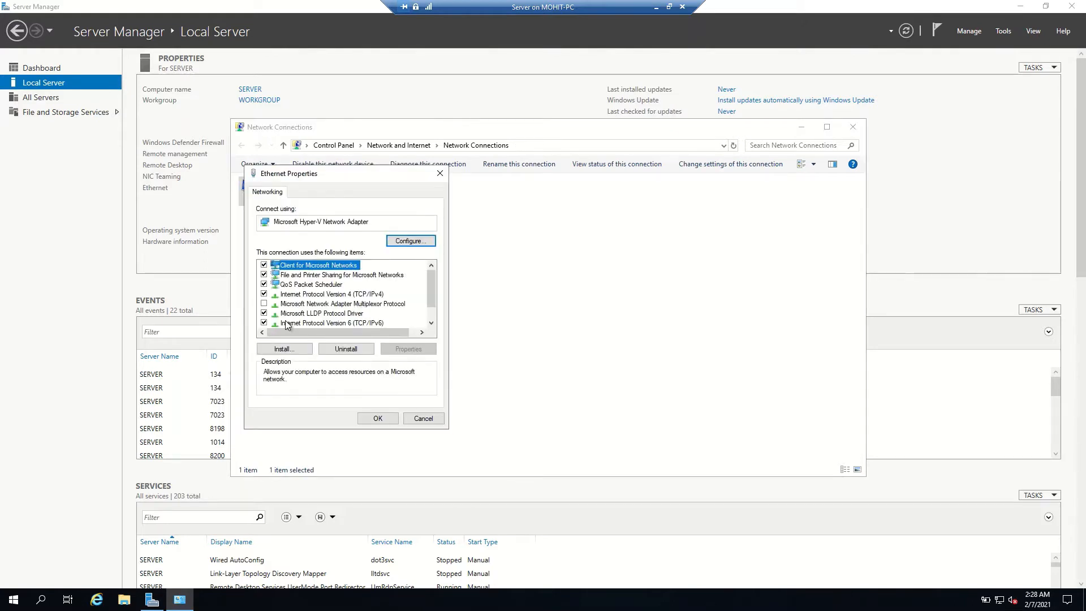
{"action": "left_click", "coordinate": [264, 322]}
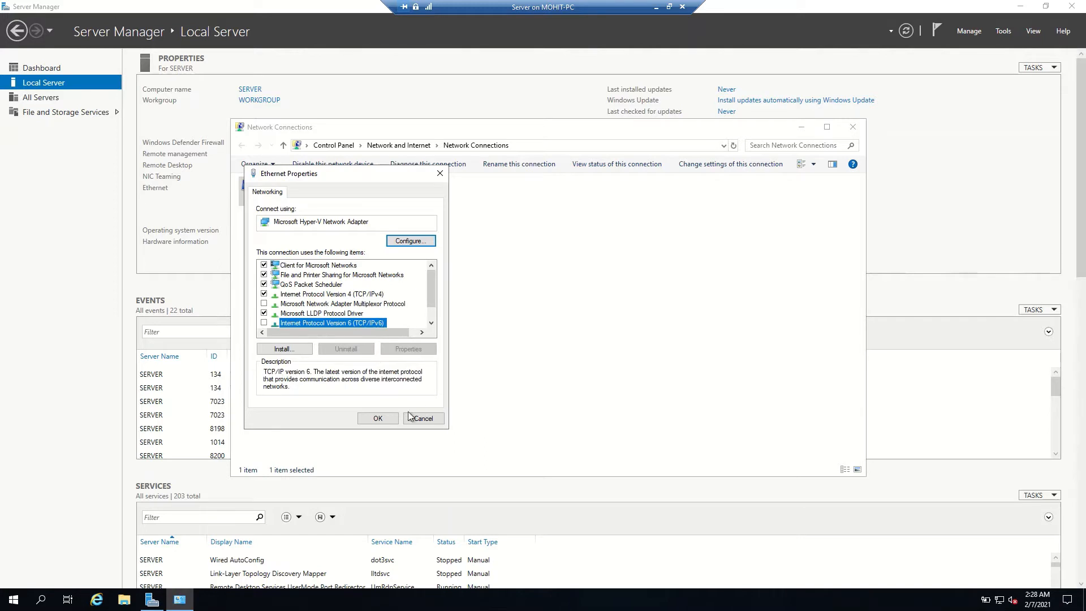
{"action": "left_click", "coordinate": [390, 418]}
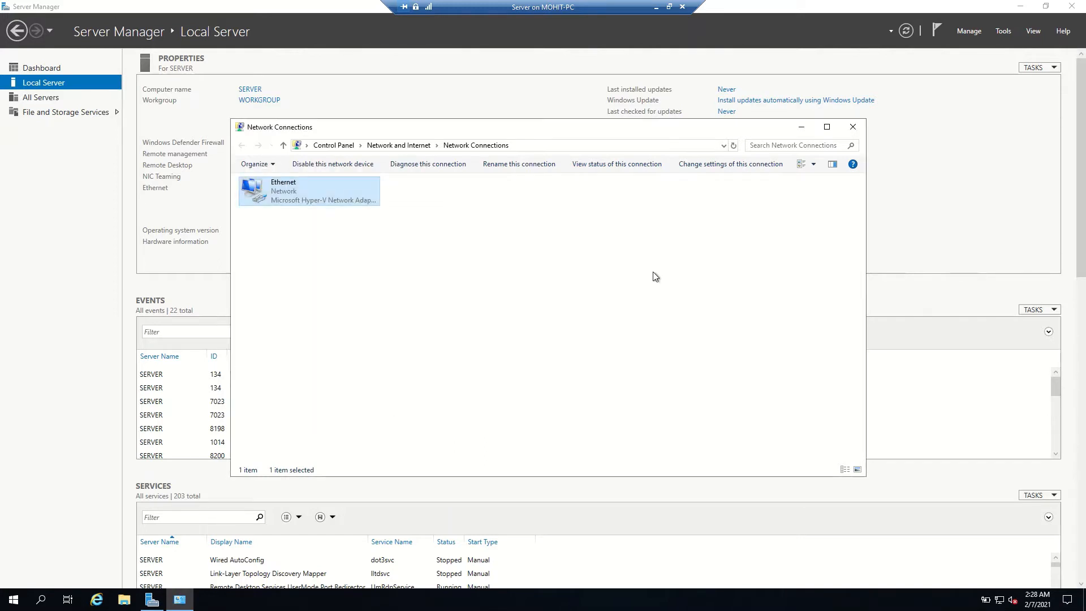
{"action": "left_click", "coordinate": [853, 126]}
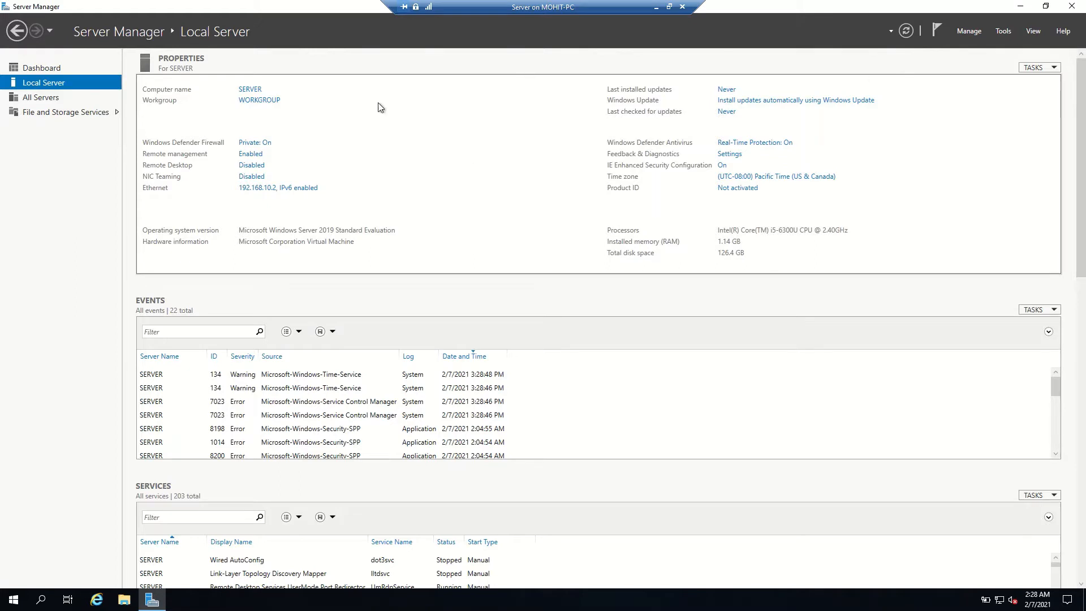
{"action": "left_click", "coordinate": [906, 31]}
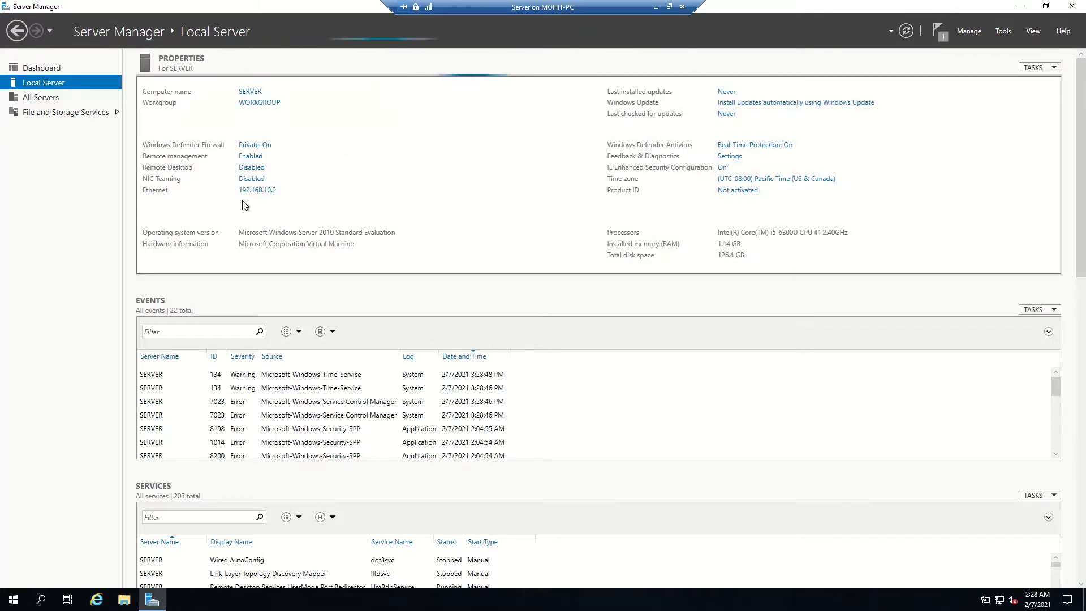
Set the server's time zone to (UTC+05:30) Chennai, Kolkata, Mumbai, New Delhi and refresh the local server properties
{"action": "left_click", "coordinate": [779, 177]}
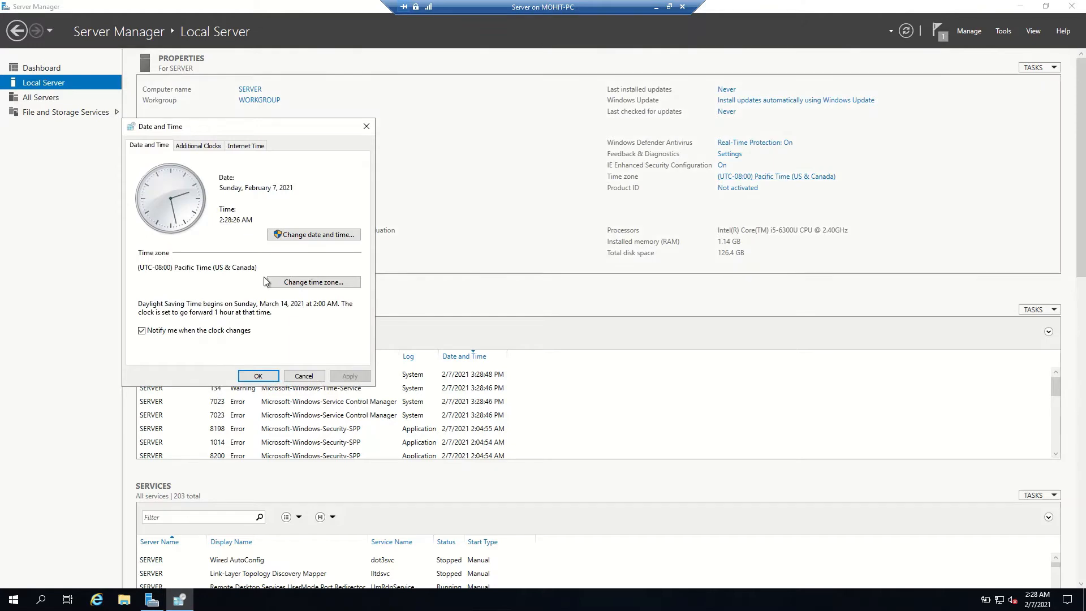
{"action": "left_click", "coordinate": [301, 285]}
{"action": "left_click", "coordinate": [346, 193]}
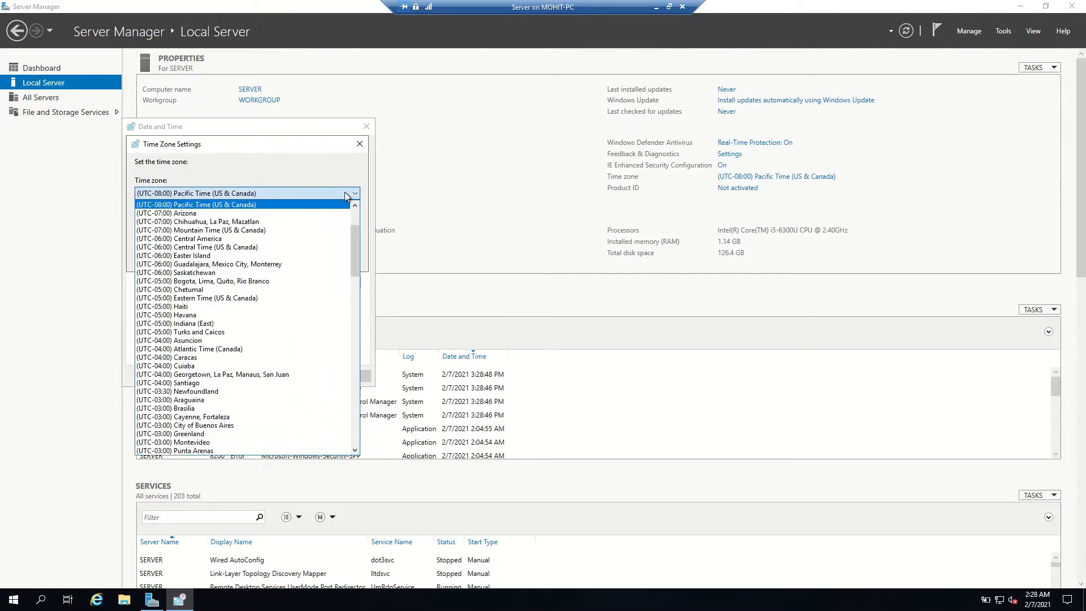
{"action": "left_click_drag", "start_coordinate": [356, 242], "coordinate": [351, 346]}
{"action": "left_click", "coordinate": [215, 383]}
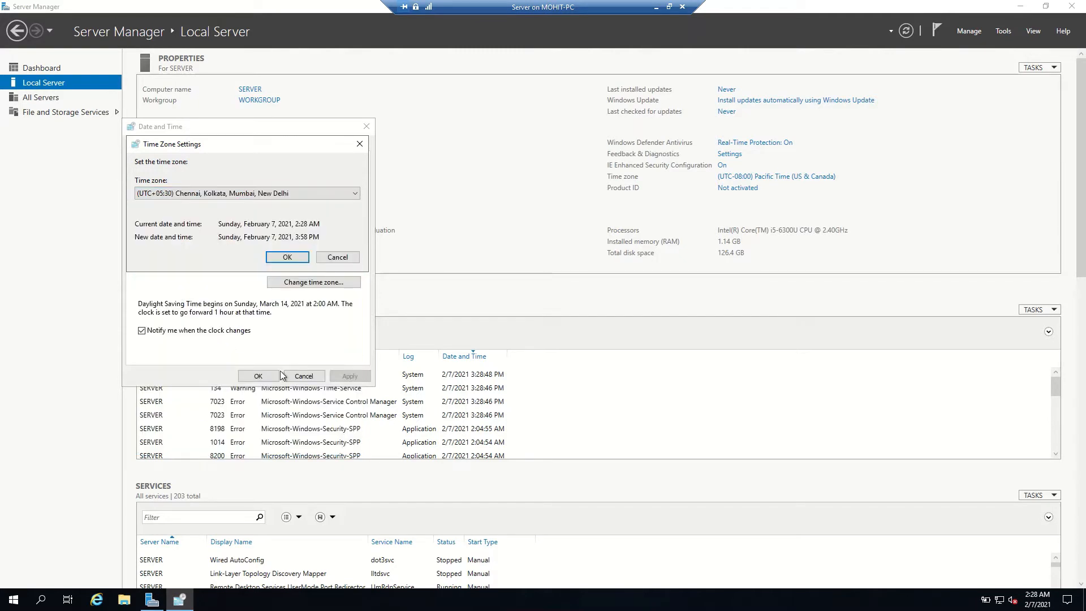
{"action": "left_click", "coordinate": [288, 258]}
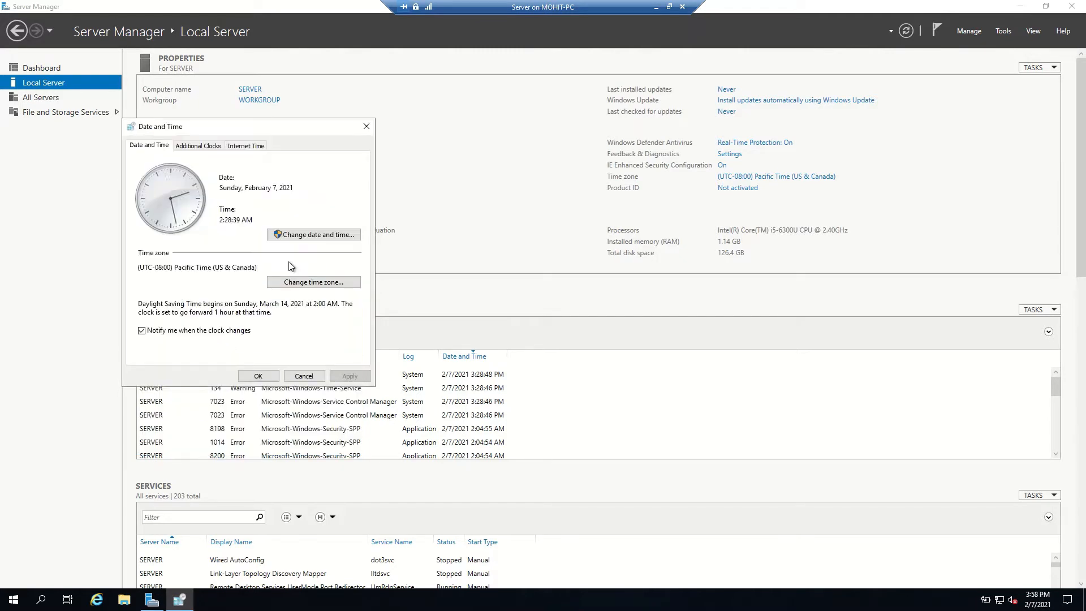
{"action": "left_click", "coordinate": [259, 376]}
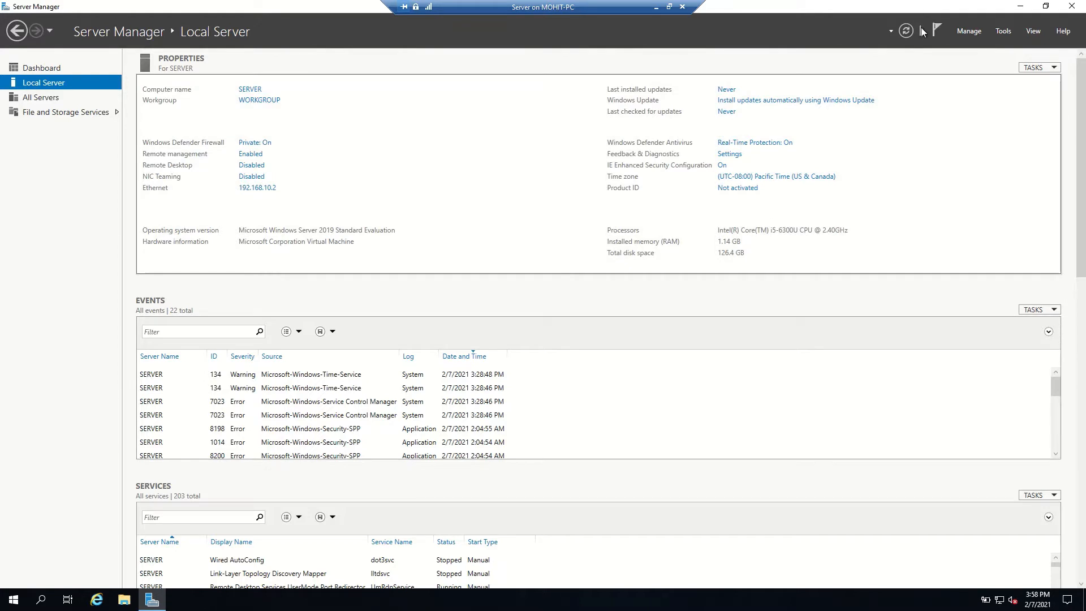
{"action": "left_click", "coordinate": [905, 30]}
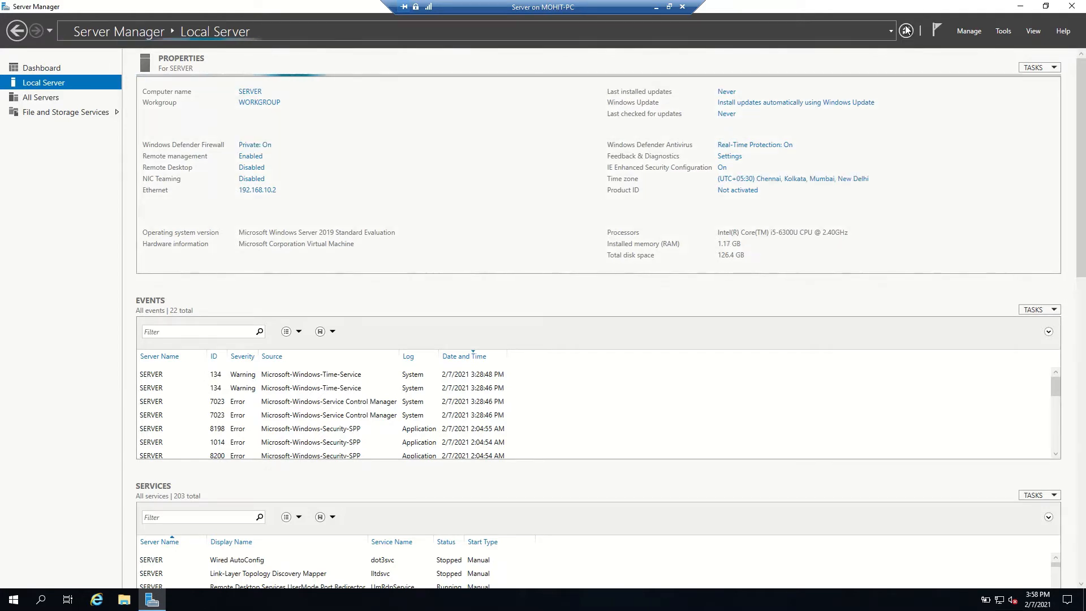
Start adding roles and features as a role-based or feature-based installation on SERVER from the server pool
{"action": "left_click", "coordinate": [1000, 32]}
{"action": "left_click", "coordinate": [967, 29]}
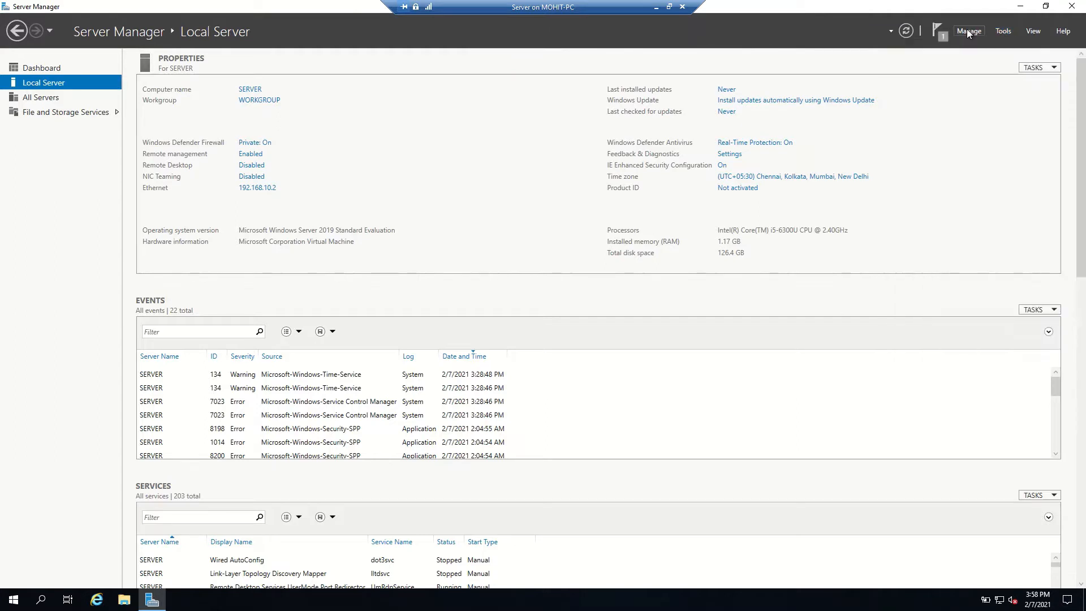
{"action": "left_click", "coordinate": [966, 30]}
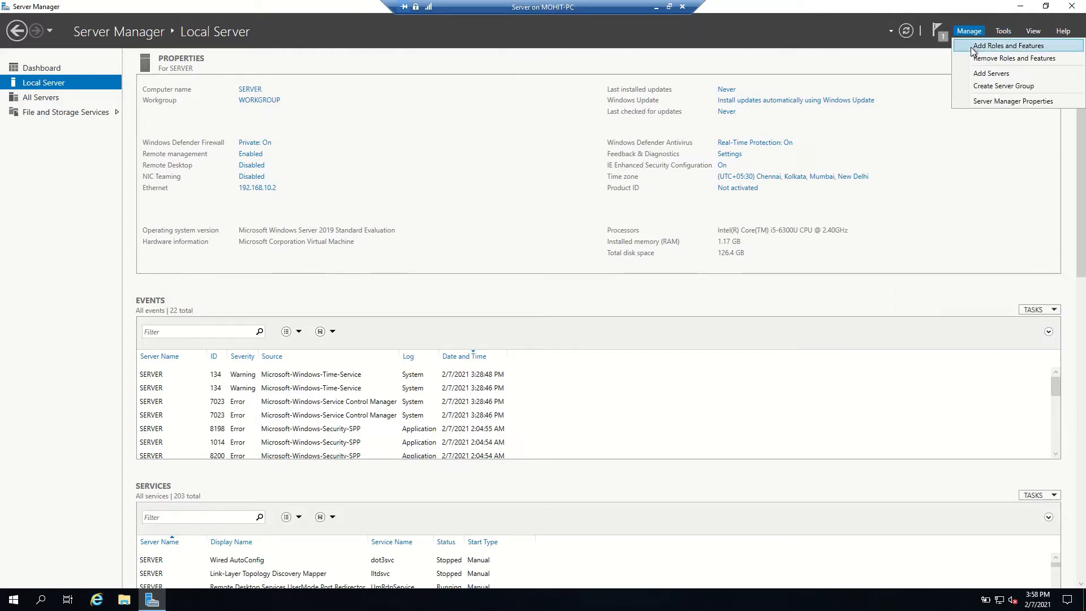
{"action": "left_click", "coordinate": [970, 46]}
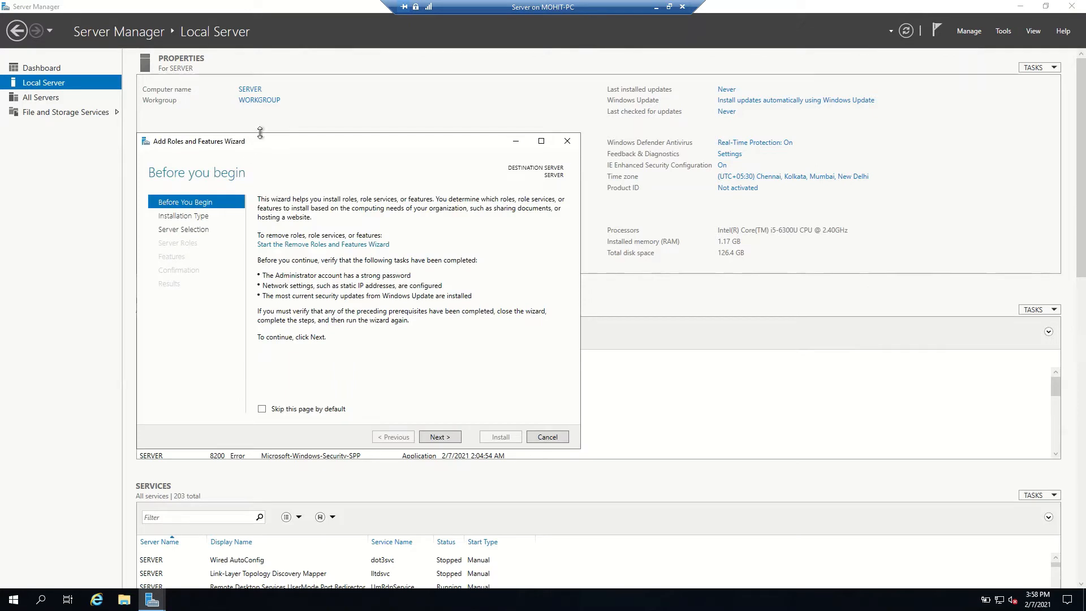
{"action": "left_click_drag", "start_coordinate": [278, 146], "coordinate": [339, 83]}
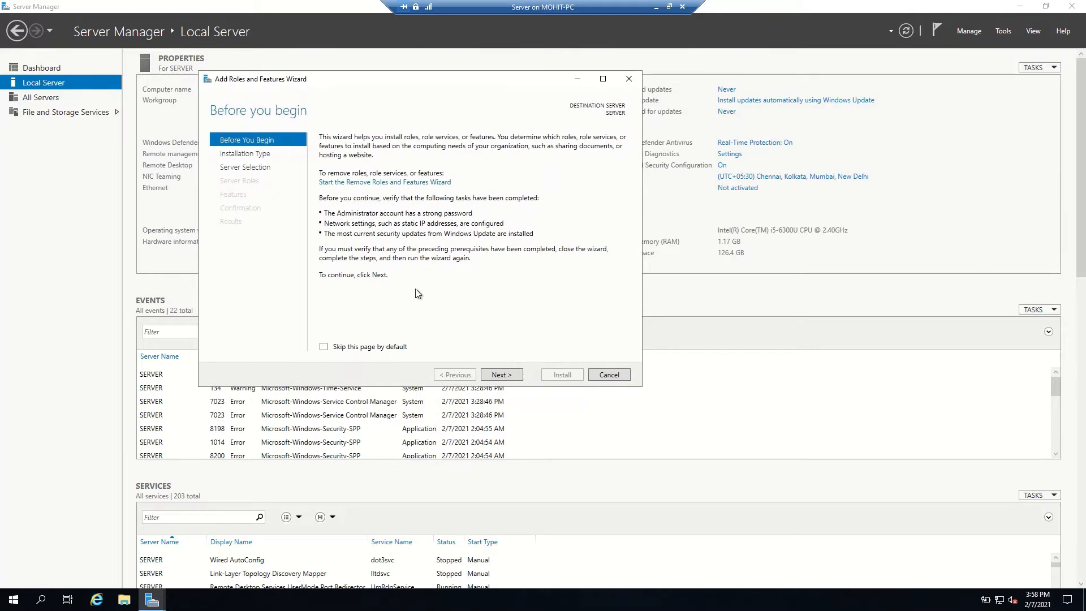
{"action": "left_click", "coordinate": [510, 376]}
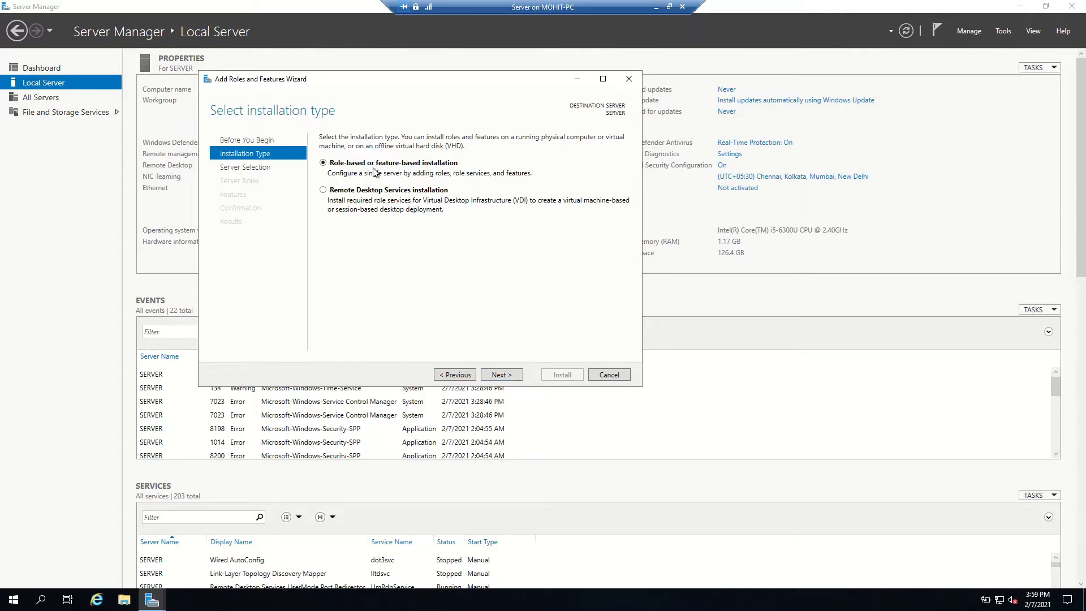
{"action": "left_click", "coordinate": [493, 375]}
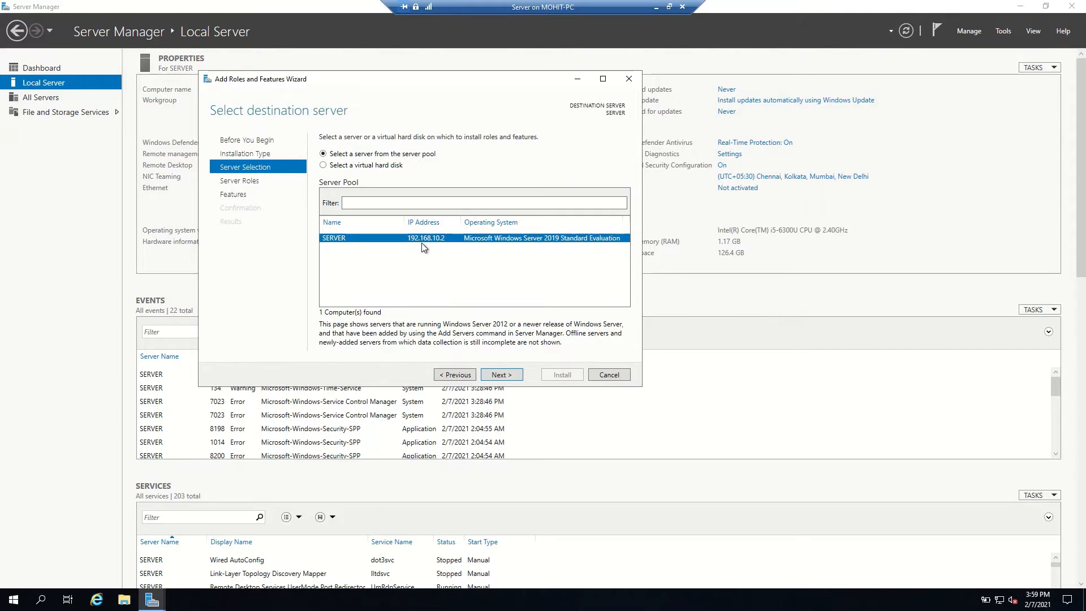
{"action": "left_click", "coordinate": [497, 376]}
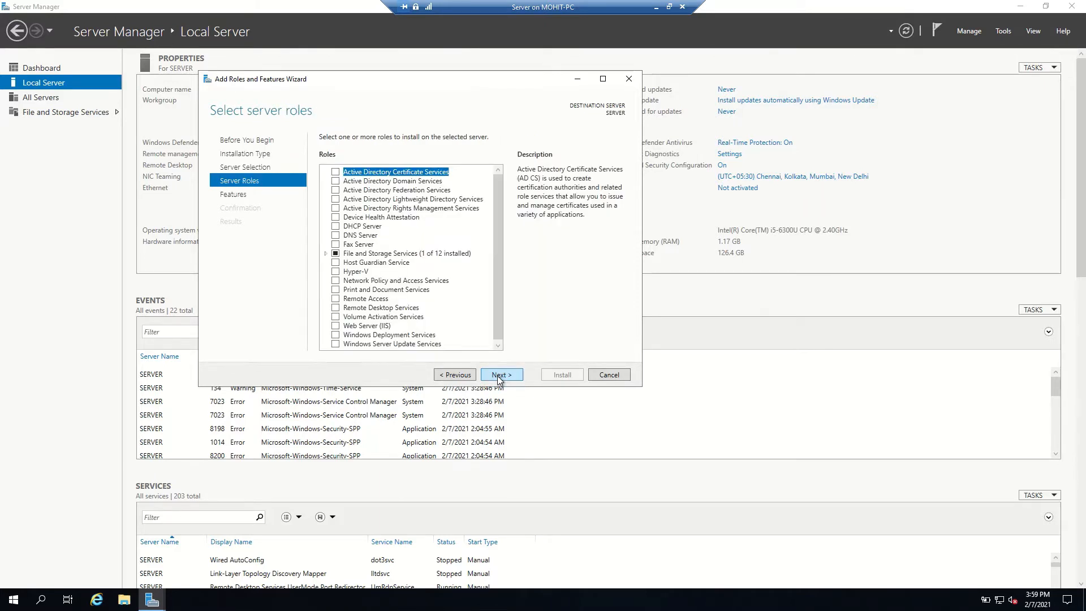
Select the Active Directory Domain Services and DNS Server roles, including the features and management tools they require
{"action": "left_click", "coordinate": [336, 182]}
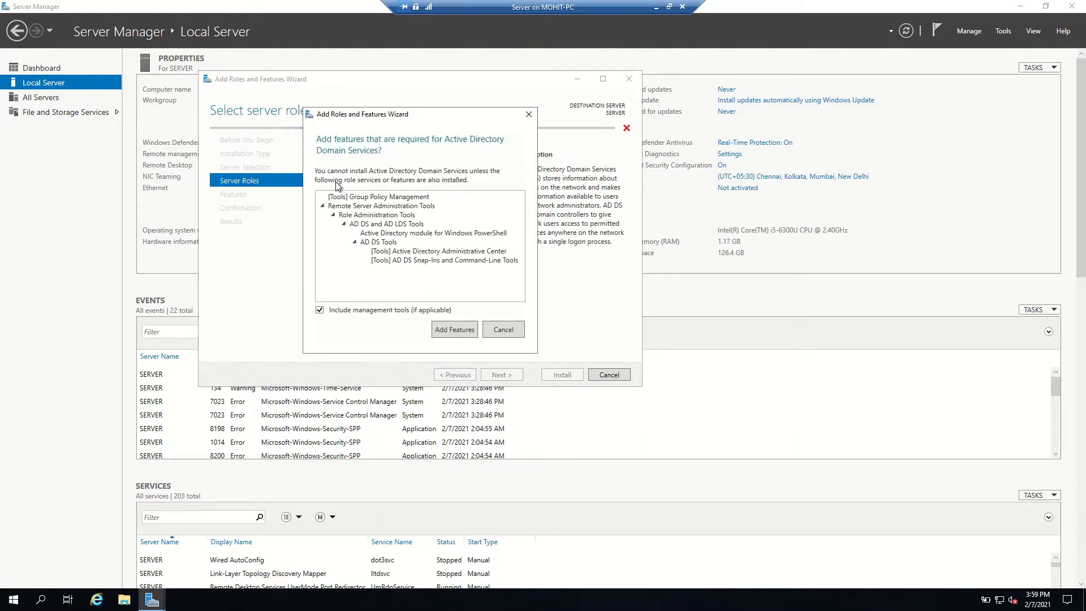
{"action": "left_click", "coordinate": [449, 330]}
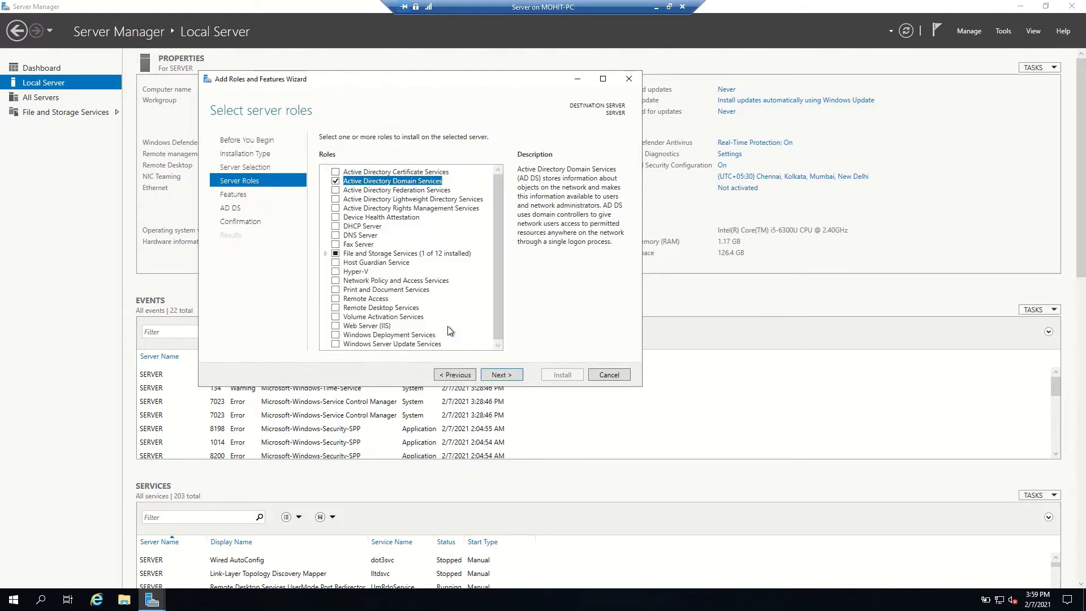
{"action": "left_click", "coordinate": [336, 235]}
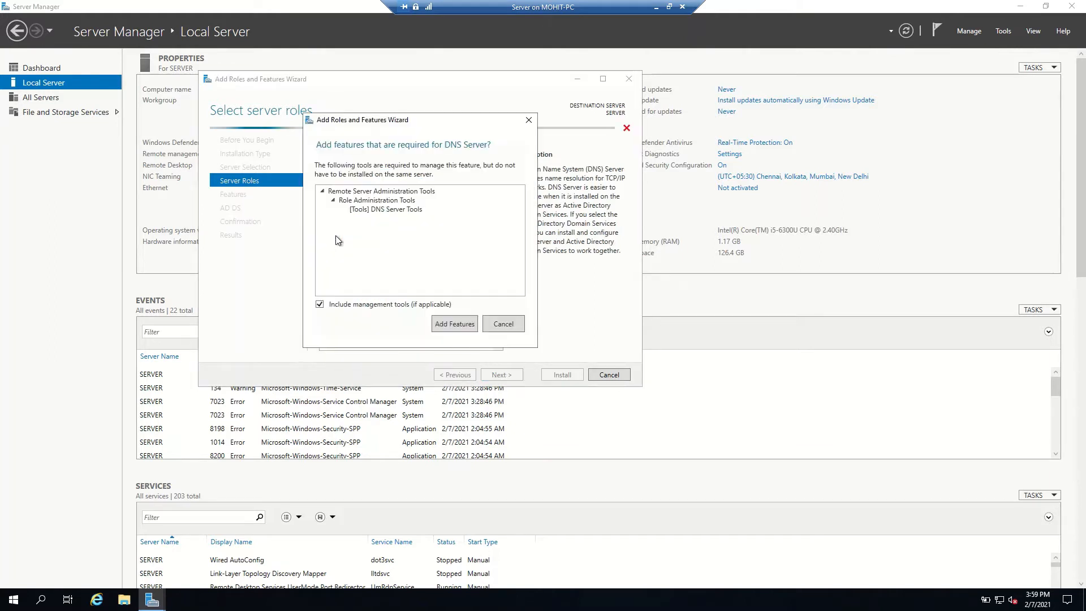
{"action": "left_click", "coordinate": [448, 325]}
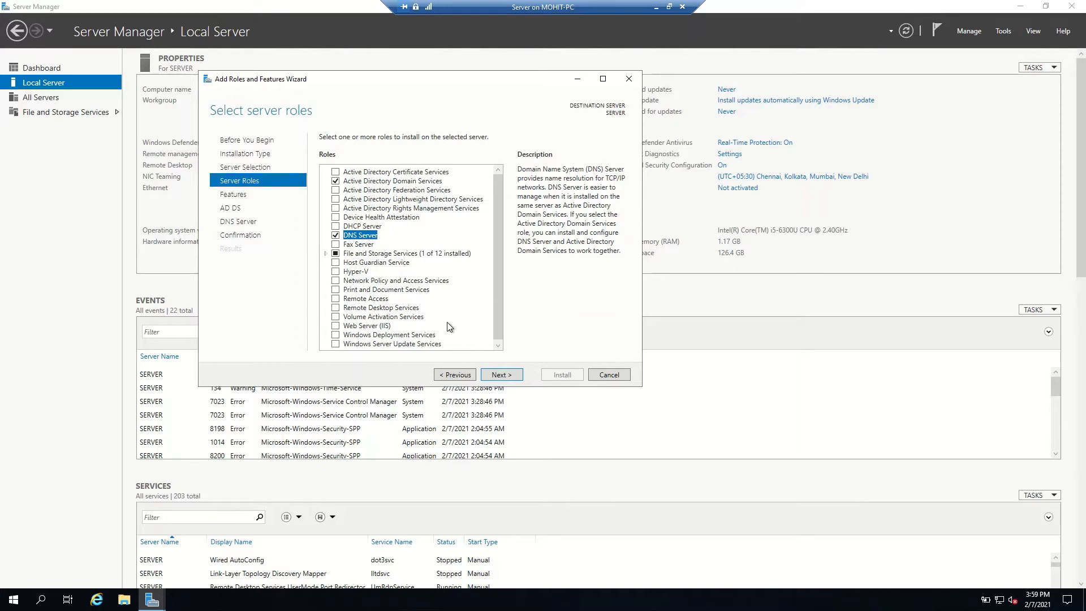
Keep the preselected features and install the chosen roles without automatic restart
{"action": "left_click", "coordinate": [501, 375]}
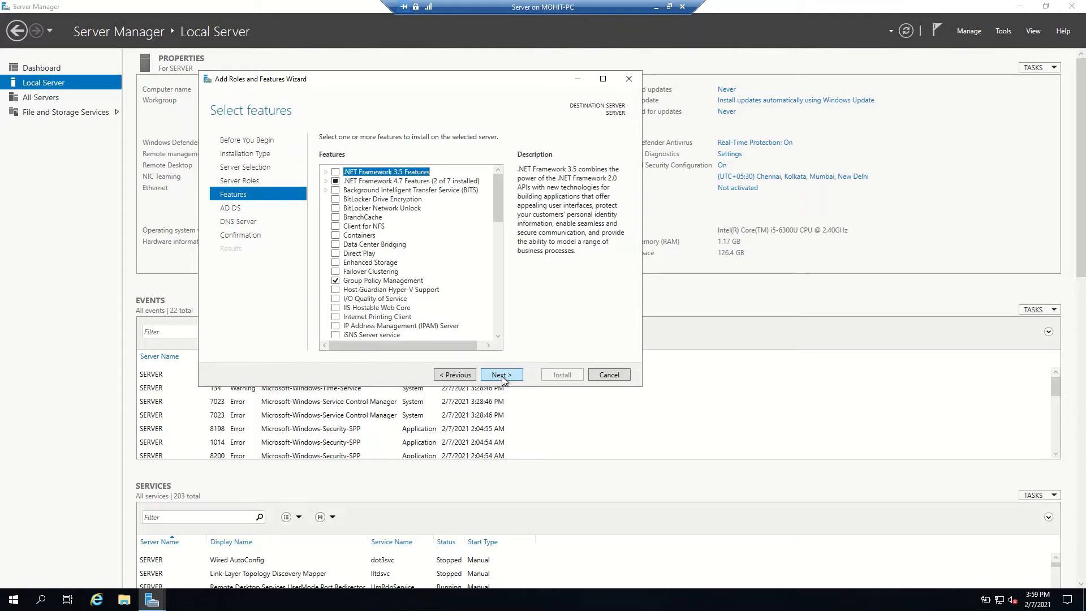
{"action": "left_click", "coordinate": [501, 375]}
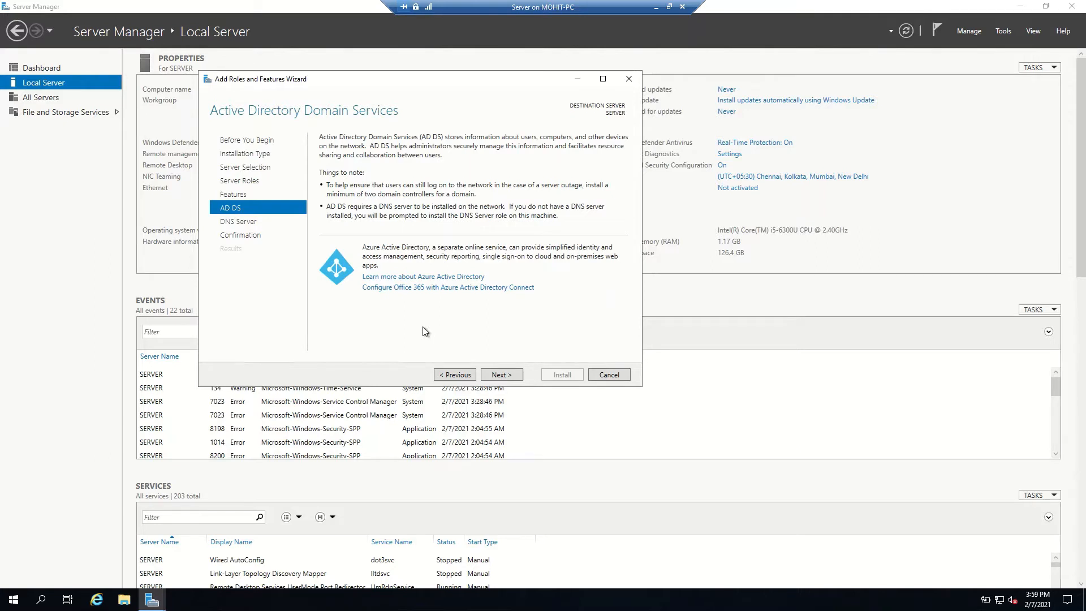
{"action": "left_click", "coordinate": [504, 375]}
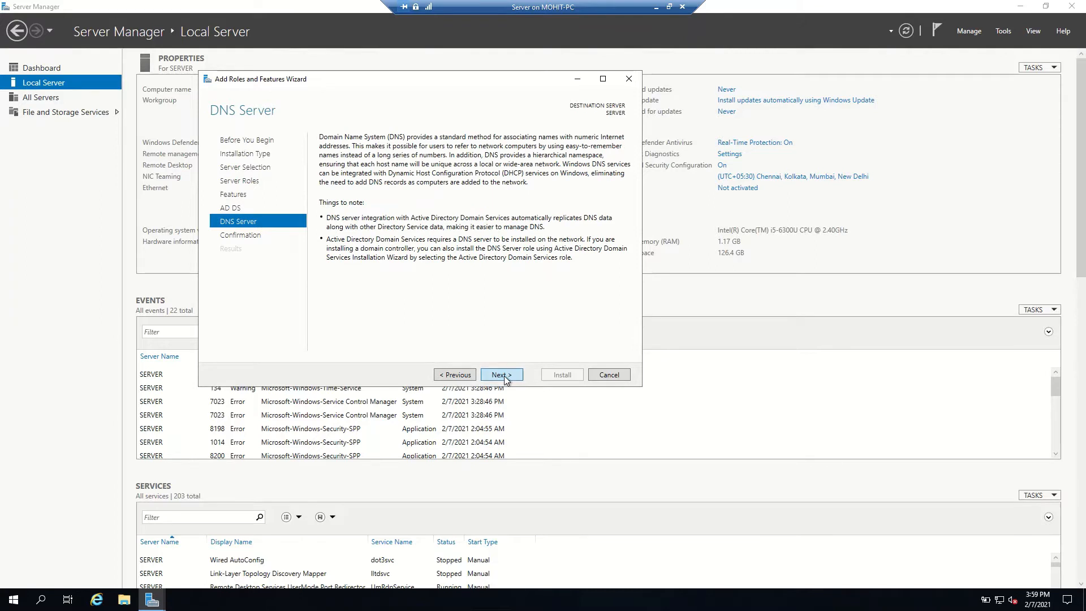
{"action": "left_click", "coordinate": [504, 376]}
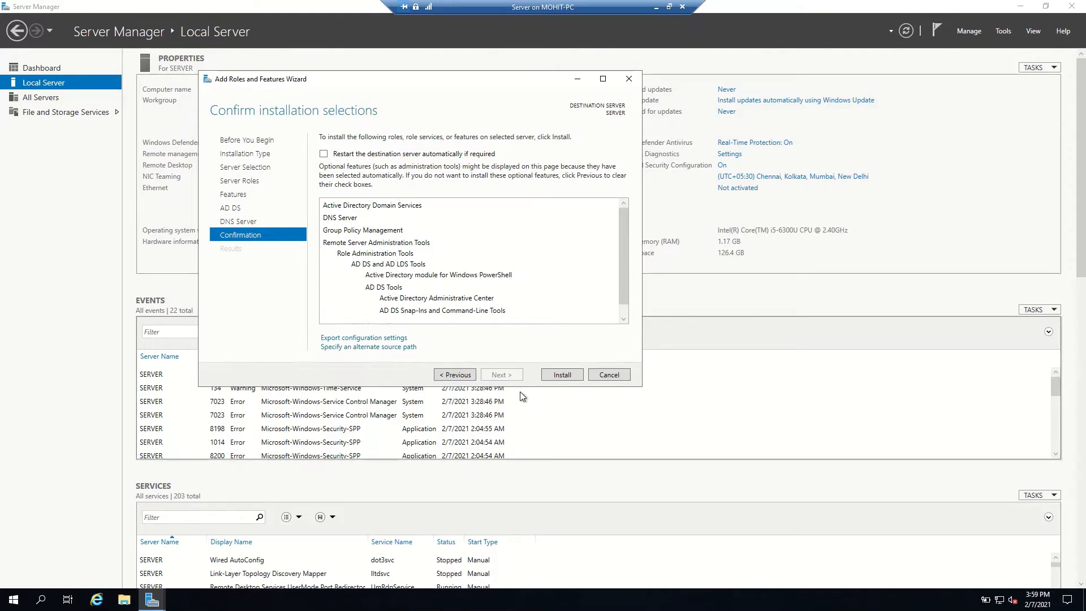
{"action": "left_click", "coordinate": [555, 375]}
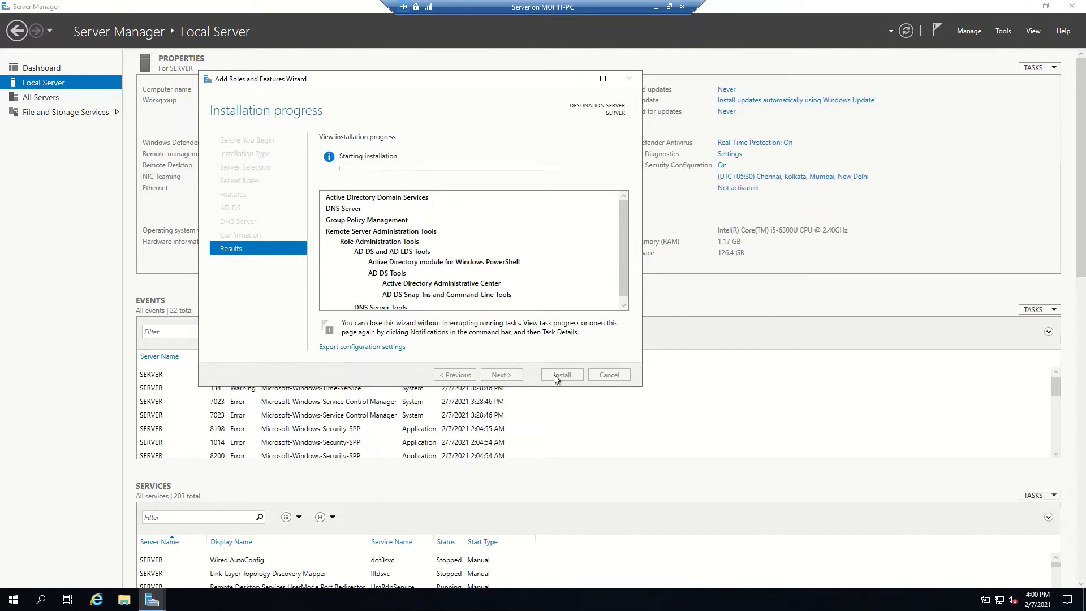
Start promoting the server to a domain controller once installation finishes, and choose to add a new forest
{"action": "mouse_move", "coordinate": [478, 2]}
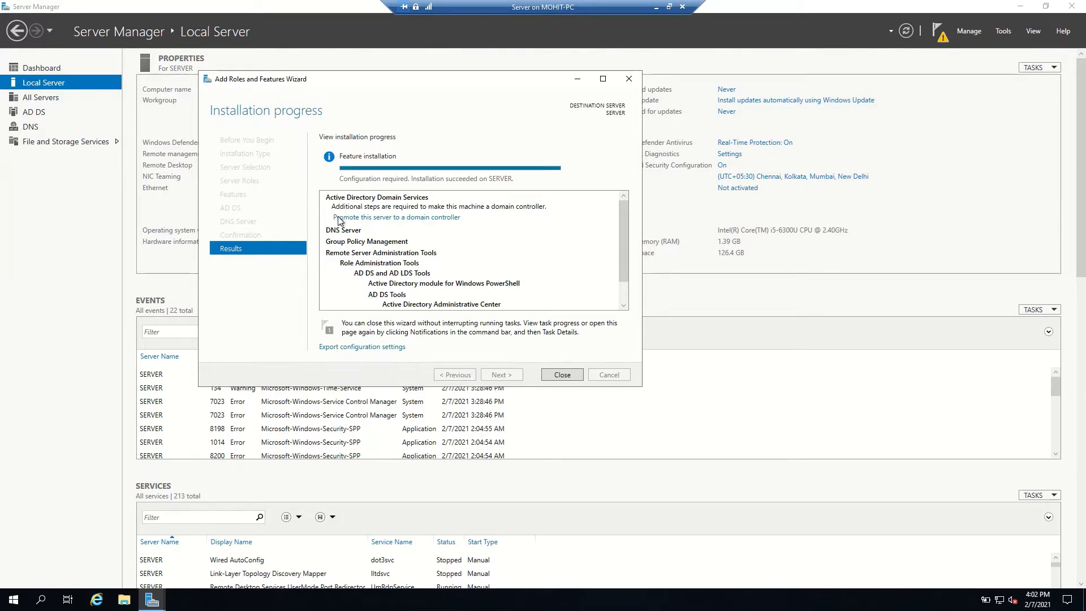
{"action": "left_click", "coordinate": [395, 218]}
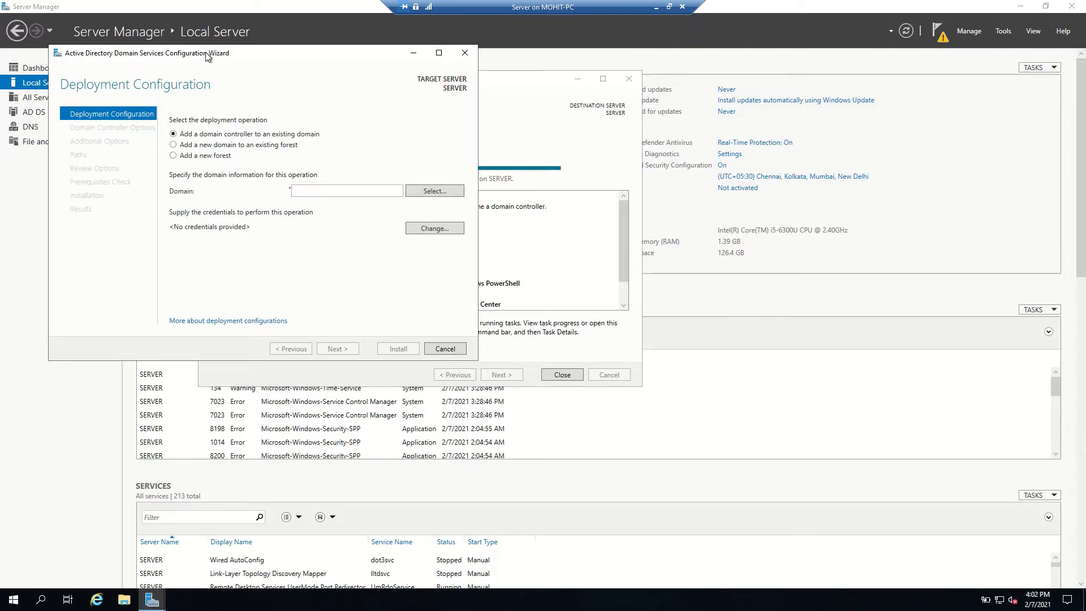
{"action": "left_click_drag", "start_coordinate": [206, 56], "coordinate": [344, 72]}
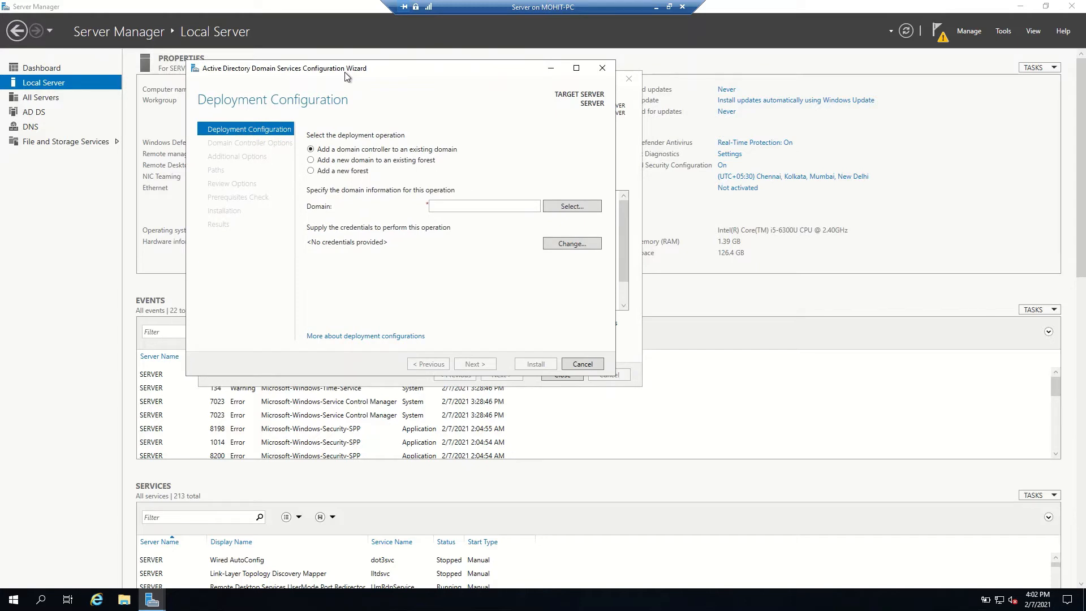
{"action": "left_click", "coordinate": [325, 175]}
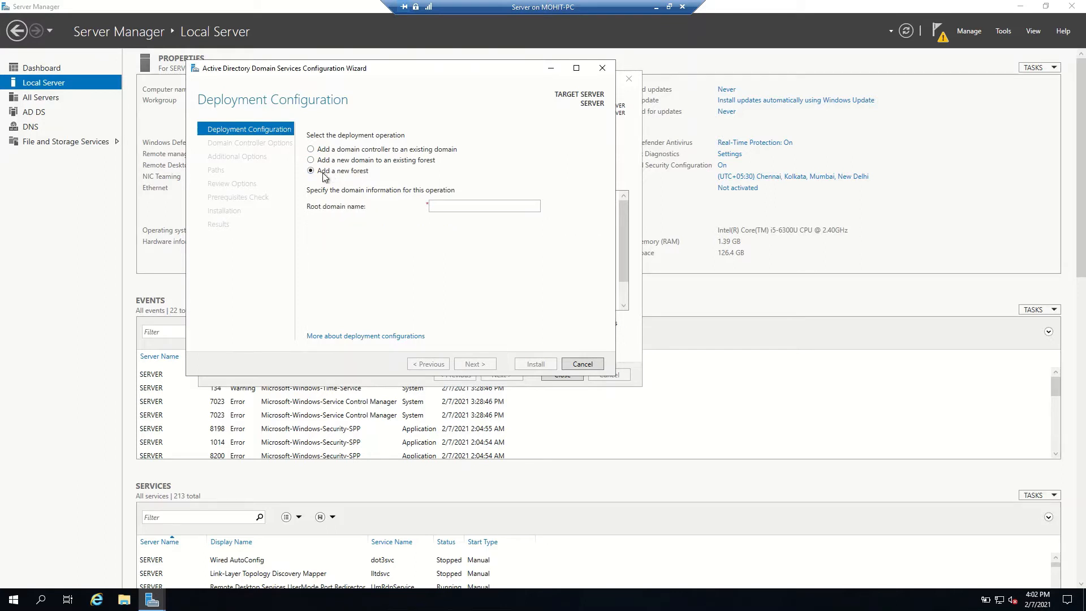
Enter TECHSUPPORT as the new forest's root domain name and try to continue to the domain controller options
{"action": "left_click", "coordinate": [445, 203]}
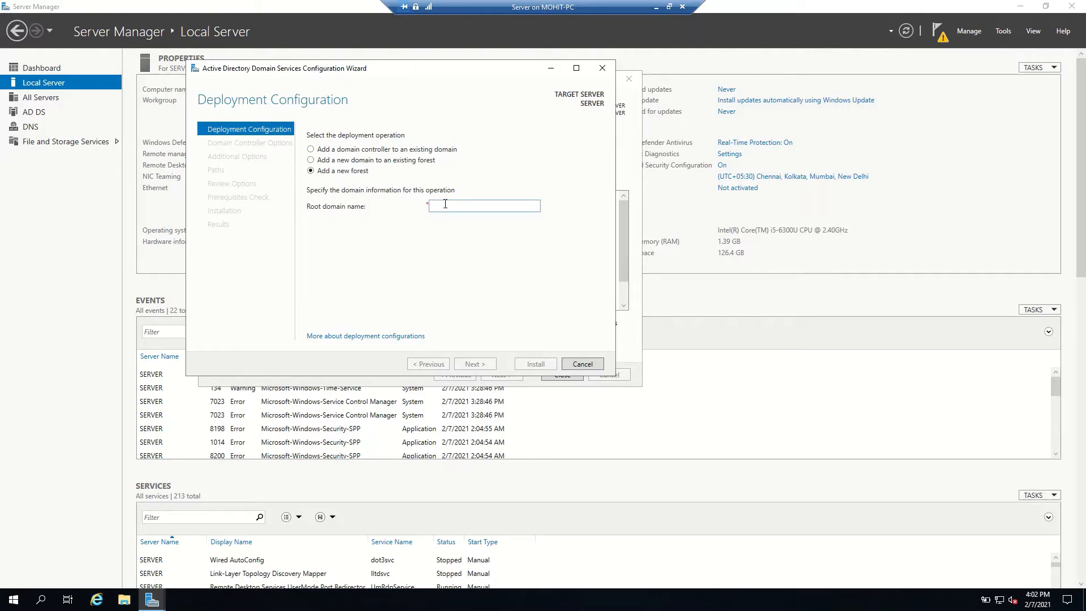
{"action": "type", "text": "TECHS"}
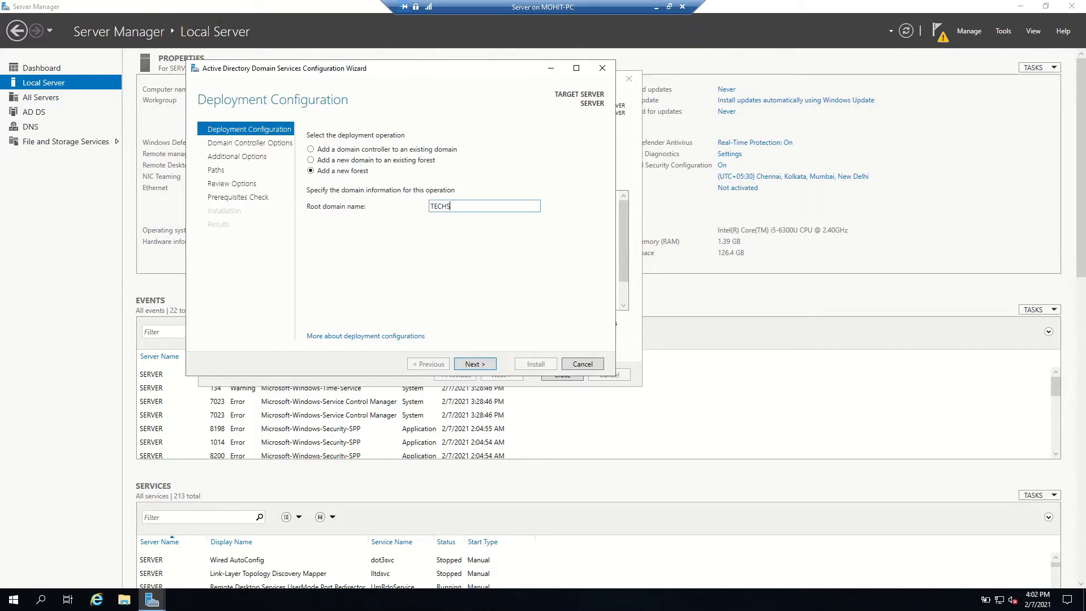
{"action": "type", "text": "ORT"}
{"action": "left_click", "coordinate": [473, 362]}
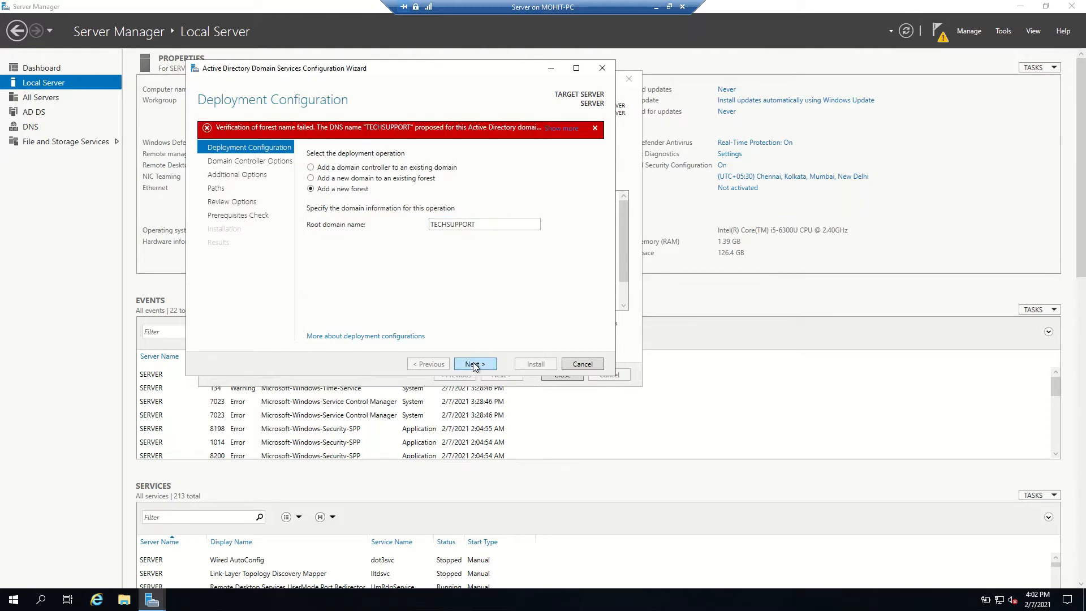
Change the new forest's root domain name to TECHSUPPORT.COM and continue to the domain controller options
{"action": "double_click", "coordinate": [501, 225]}
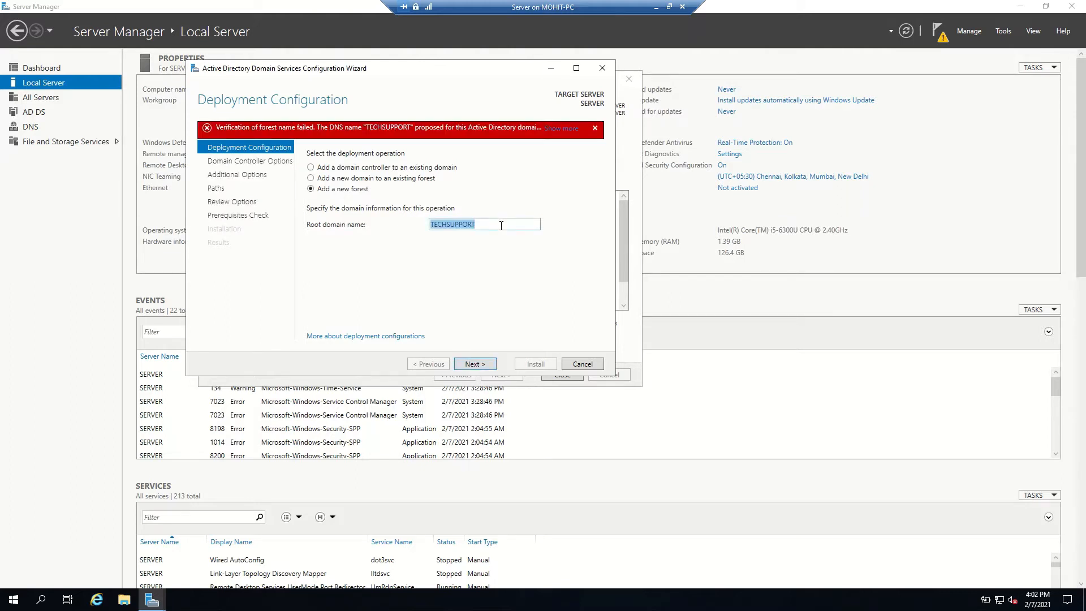
{"action": "left_click", "coordinate": [501, 225]}
{"action": "type", "text": ">COM"}
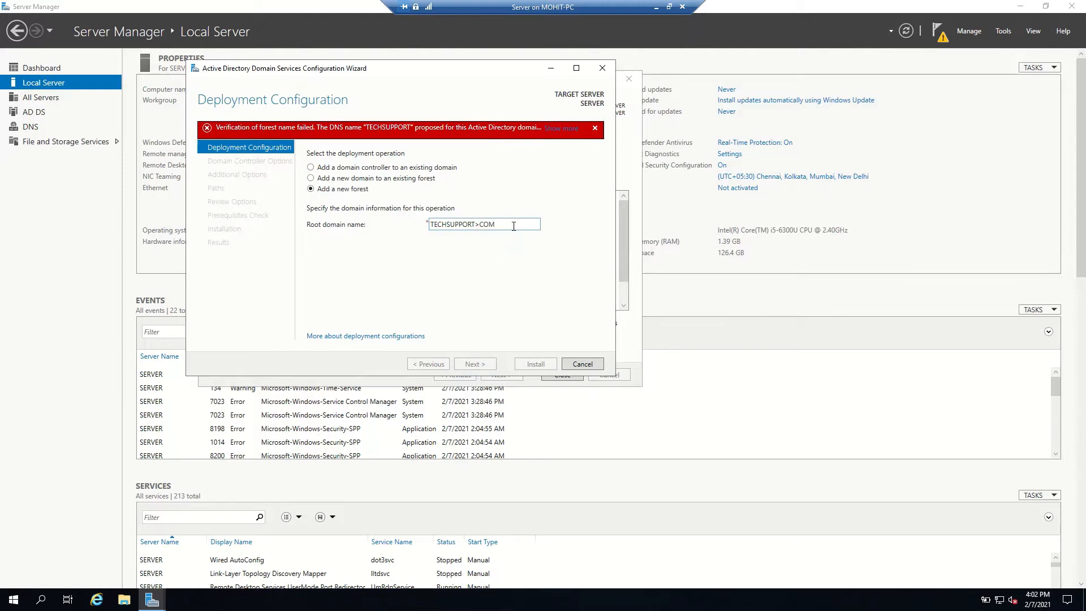
{"action": "left_click", "coordinate": [479, 225]}
{"action": "key", "text": "BackSpace"}
{"action": "type", "text": "."}
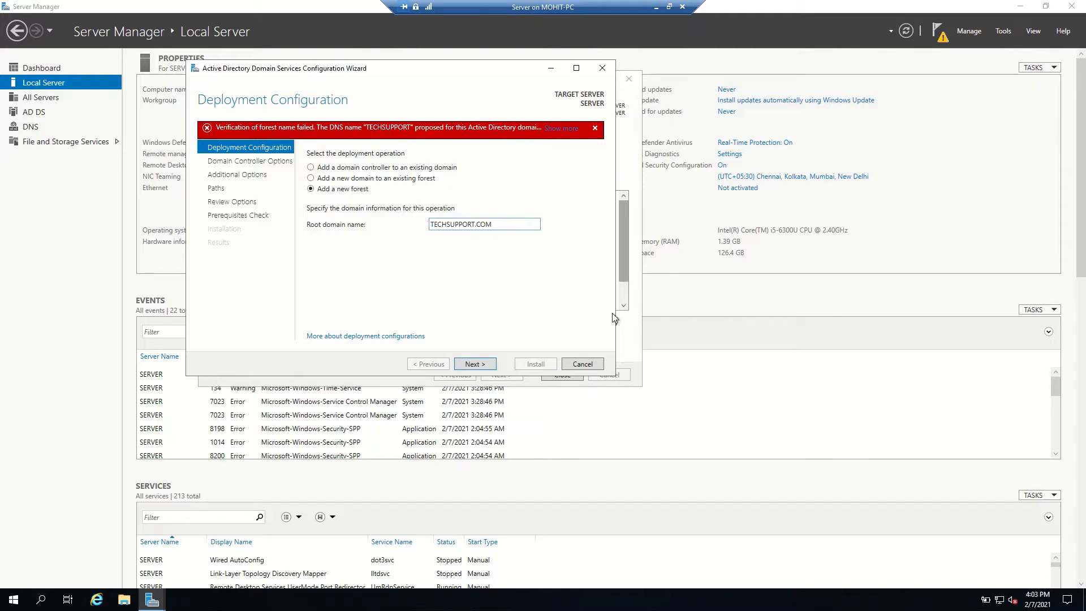
{"action": "left_click", "coordinate": [473, 364]}
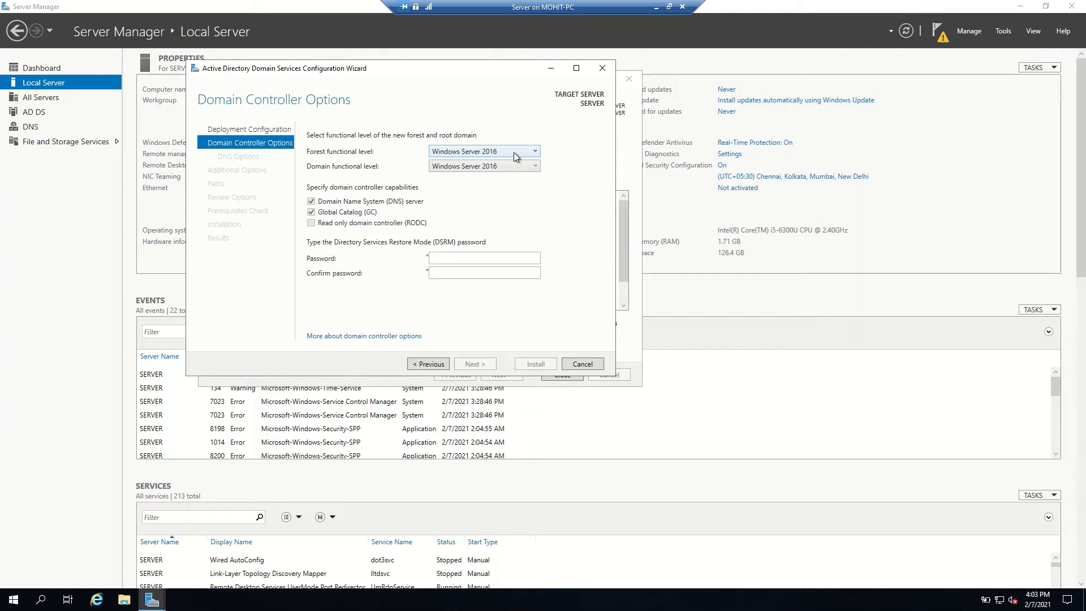
Keep the Windows Server 2016 functional levels, enter and confirm the Directory Services Restore Mode password, and continue
{"action": "left_click", "coordinate": [514, 152]}
{"action": "left_click", "coordinate": [578, 174]}
{"action": "left_click", "coordinate": [467, 259]}
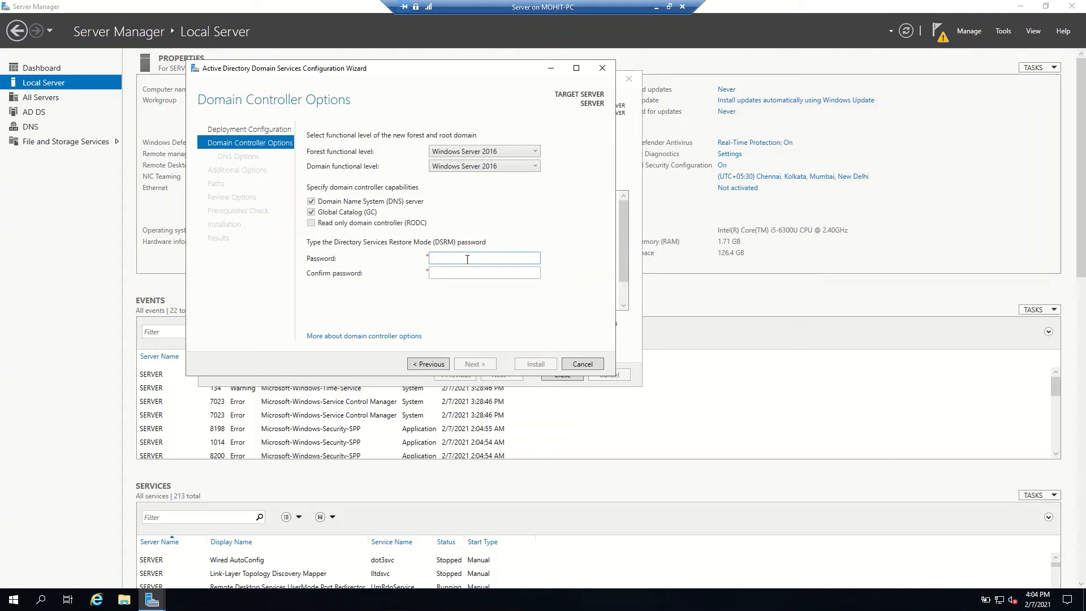
{"action": "type", "text": "••••••••••••••••••••"}
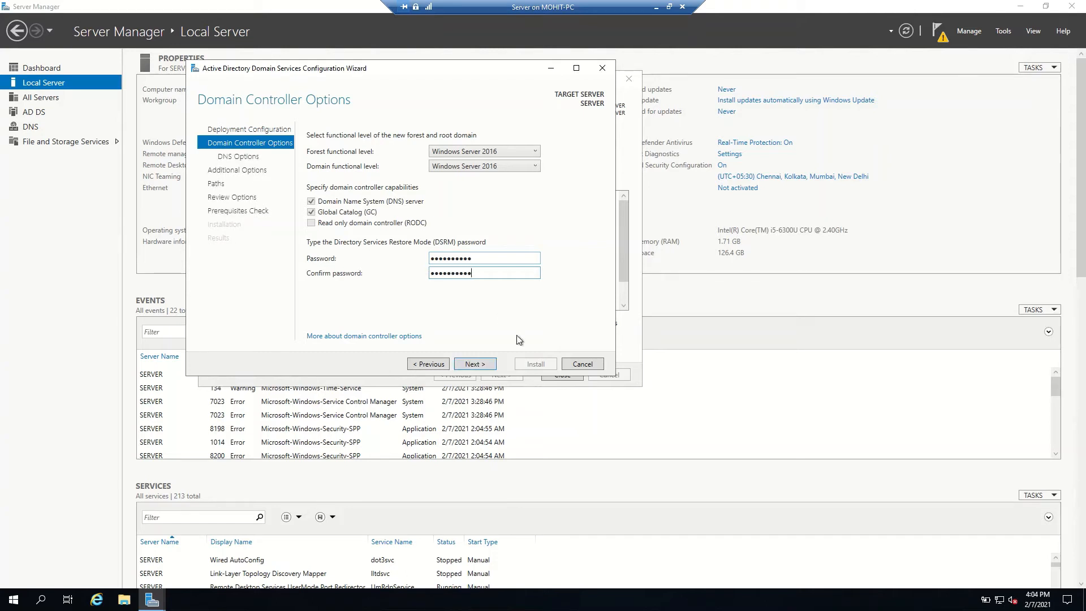
{"action": "left_click", "coordinate": [474, 365]}
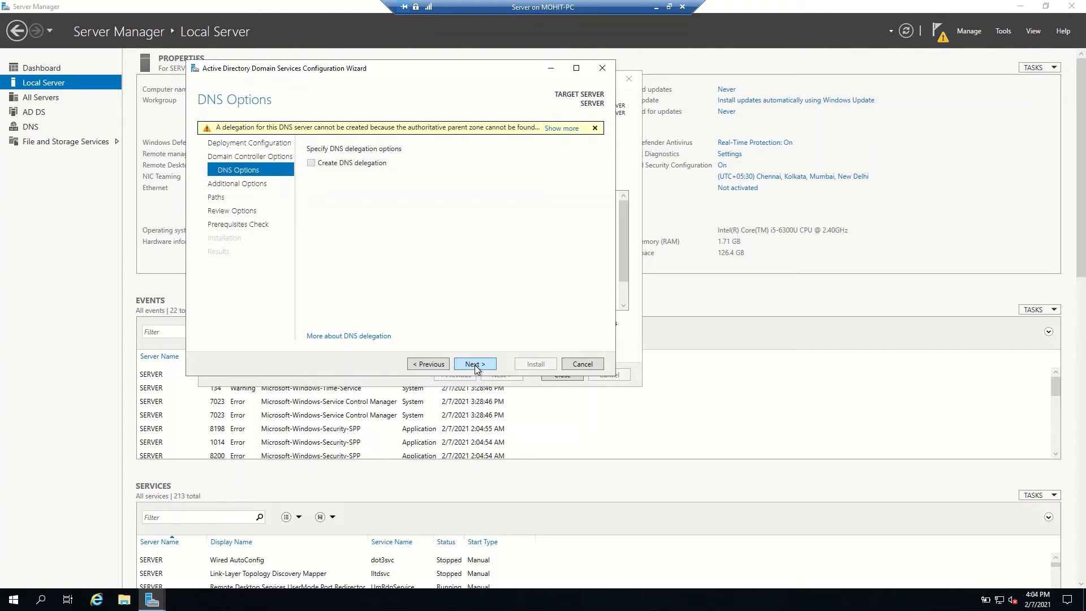
Accept the default DNS options, NetBIOS name and folder paths, and install the domain controller configuration after the prerequisites check
{"action": "left_click", "coordinate": [474, 365]}
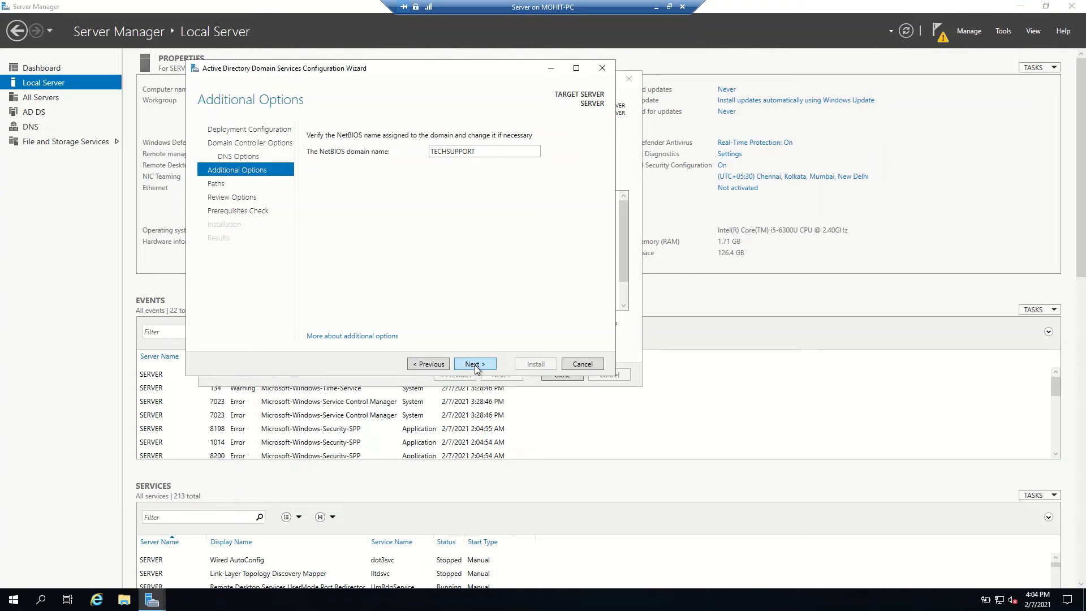
{"action": "left_click", "coordinate": [474, 365]}
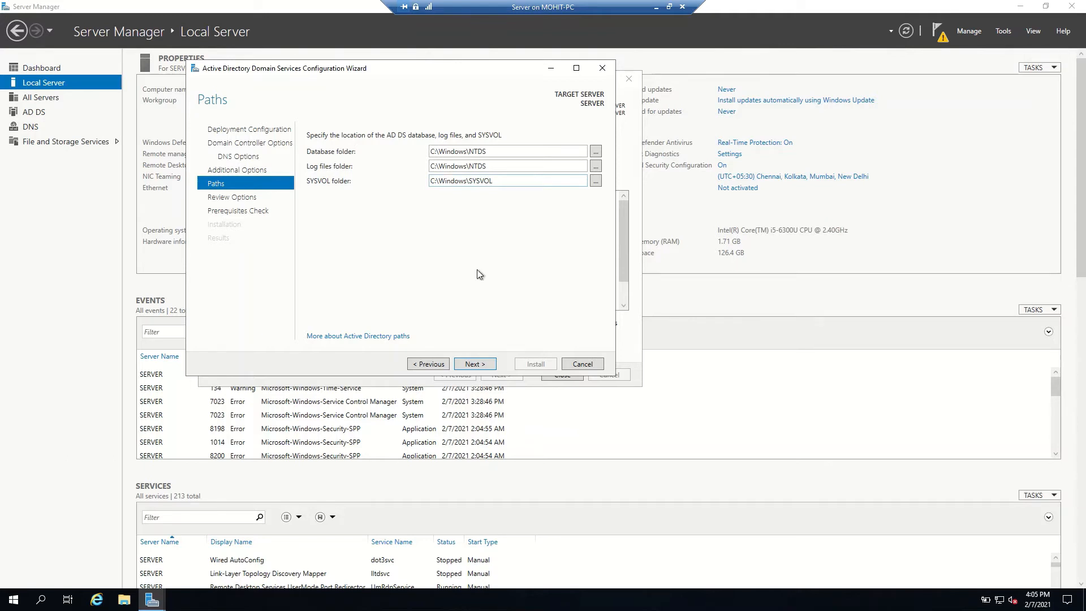
{"action": "left_click", "coordinate": [471, 366]}
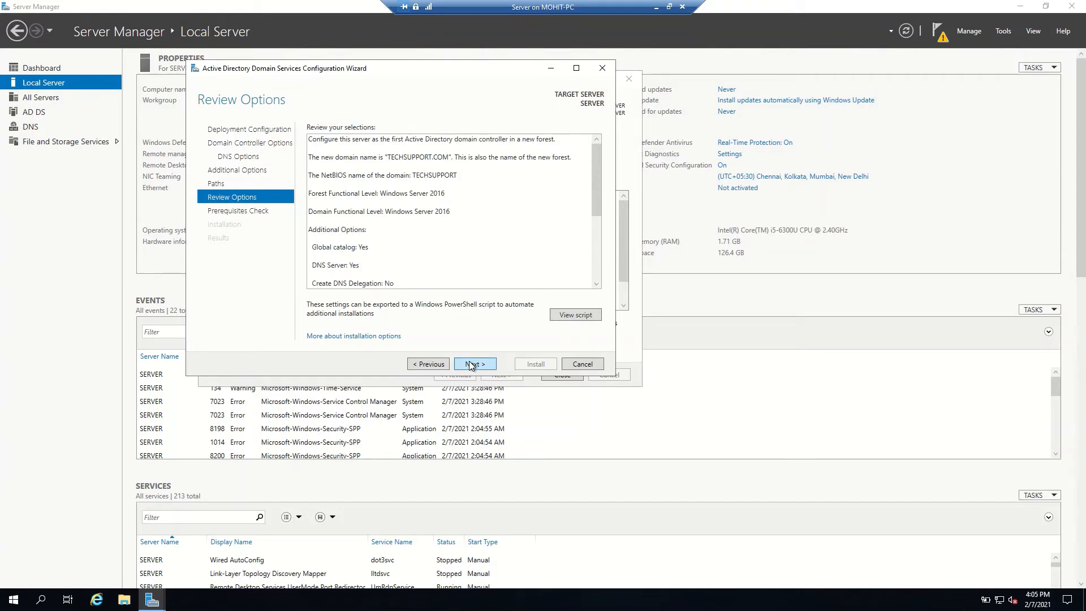
{"action": "left_click", "coordinate": [471, 365]}
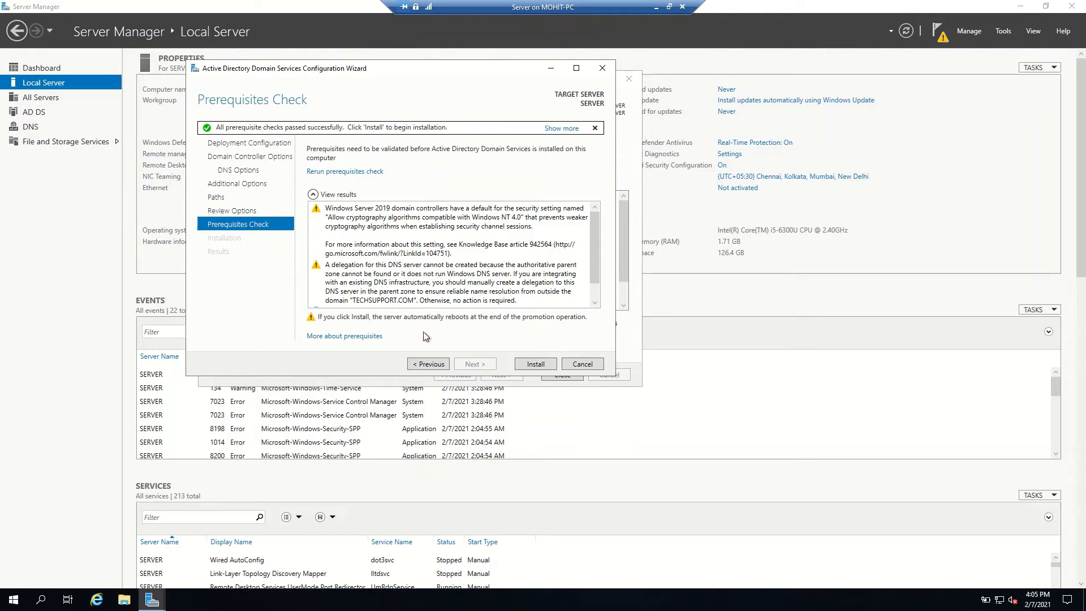
{"action": "left_click", "coordinate": [533, 365]}
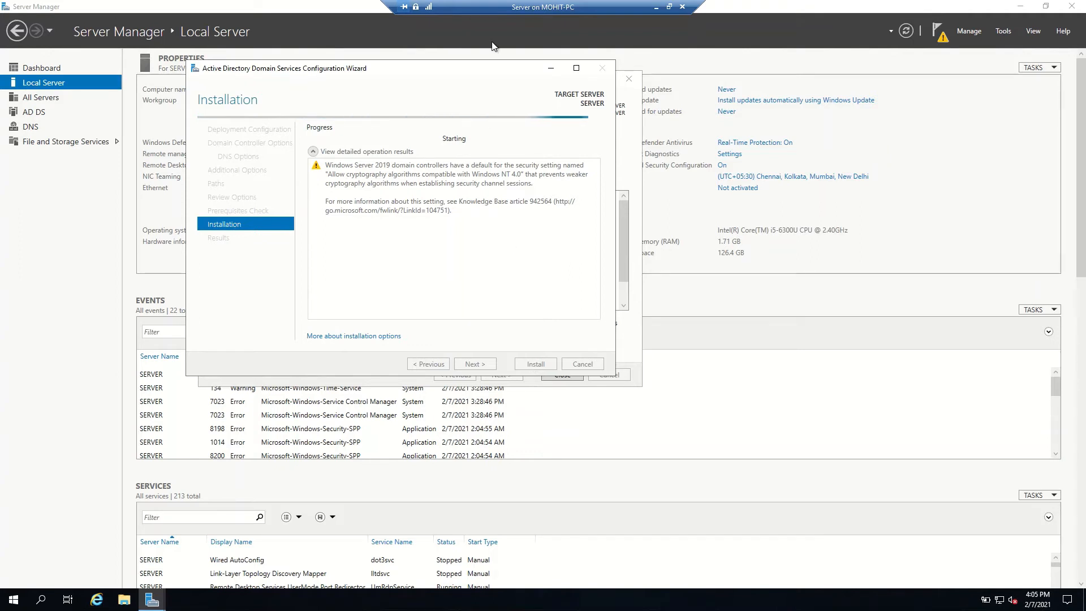
{"action": "mouse_move", "coordinate": [453, 4]}
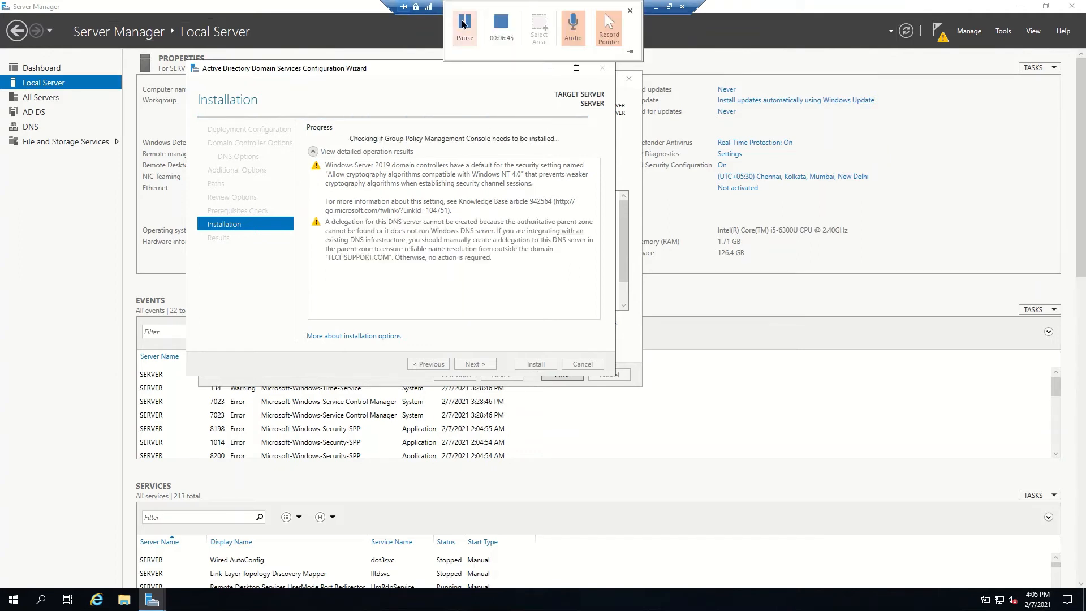
{"action": "left_click", "coordinate": [463, 23]}
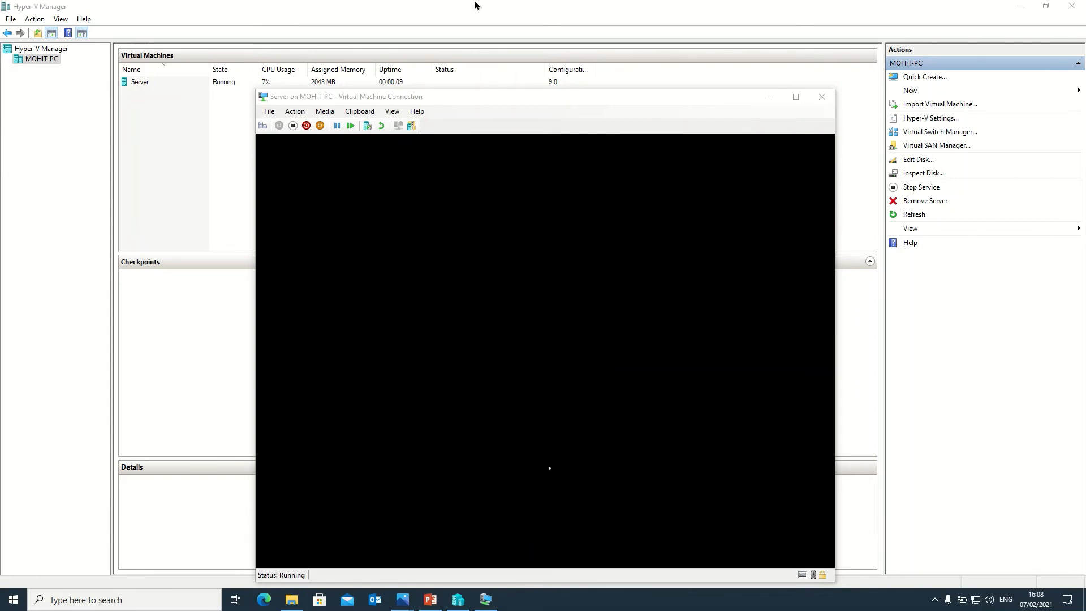
{"action": "mouse_move", "coordinate": [474, 6]}
{"action": "left_click", "coordinate": [465, 28]}
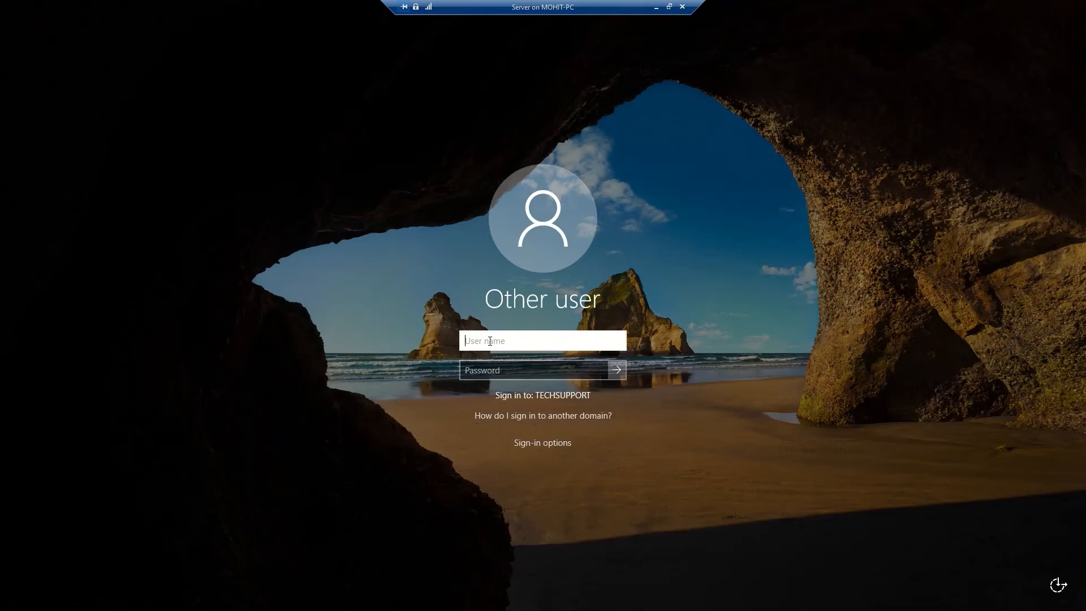
Try to sign in to the TECHSUPPORT domain with the user name adminisrtator and the account password
{"action": "type", "text": "adminisrtator"}
{"action": "left_click", "coordinate": [499, 375]}
{"action": "type", "text": "••••••"}
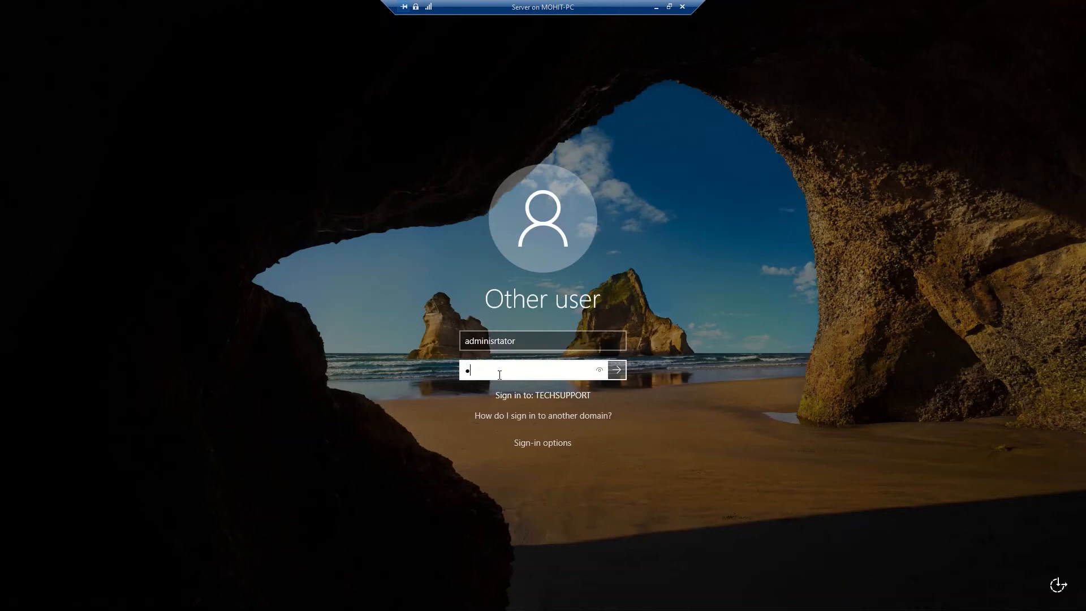
{"action": "type", "text": "••••"}
{"action": "key", "text": "Return"}
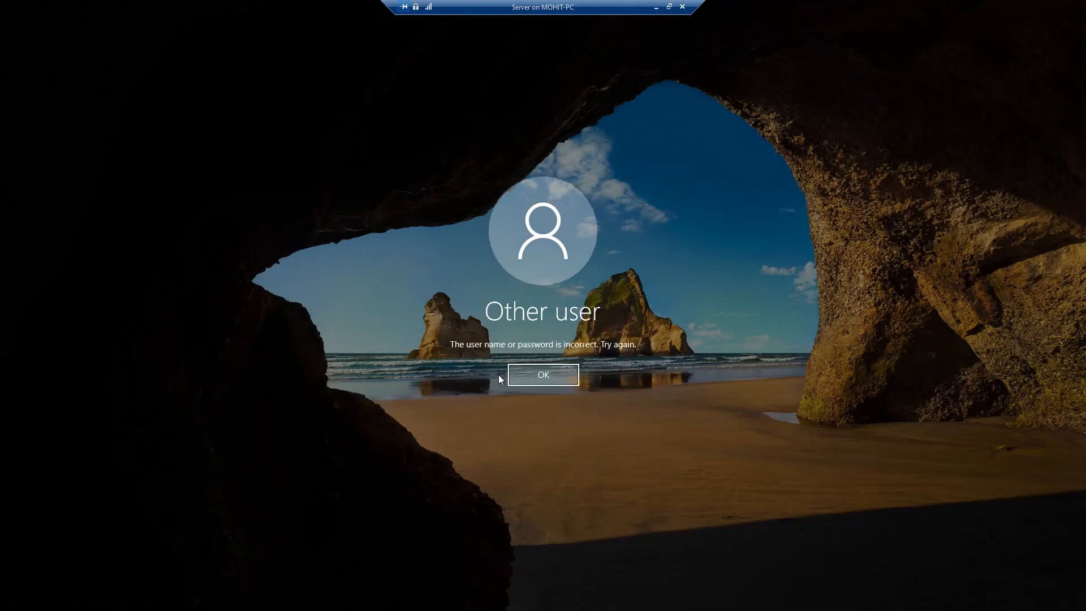
{"action": "left_click", "coordinate": [544, 382]}
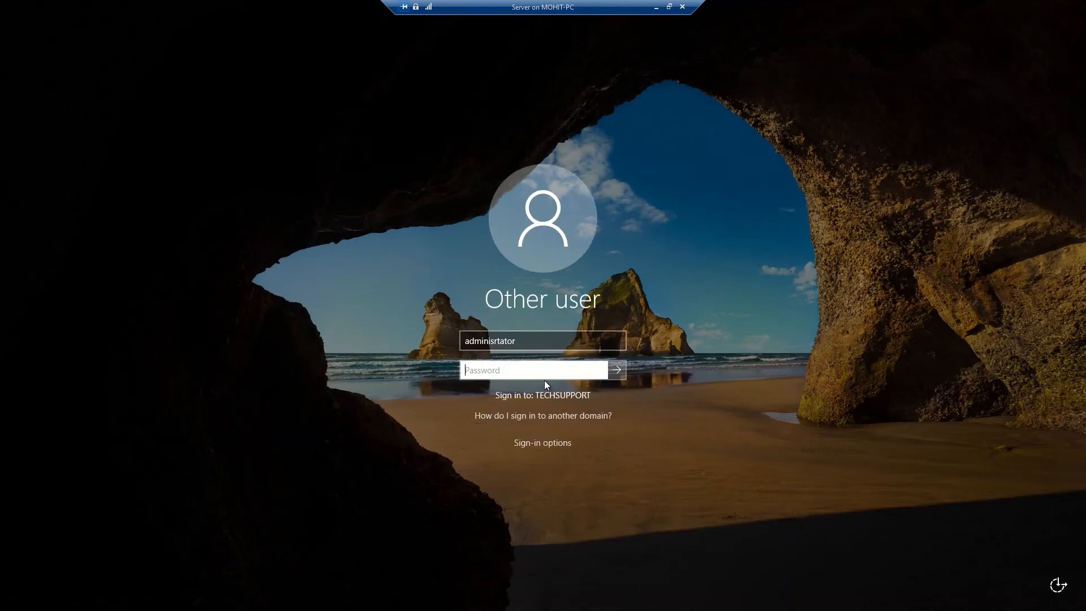
Correct the user name to administrator and sign in to the TECHSUPPORT domain with the account password
{"action": "left_click", "coordinate": [491, 343]}
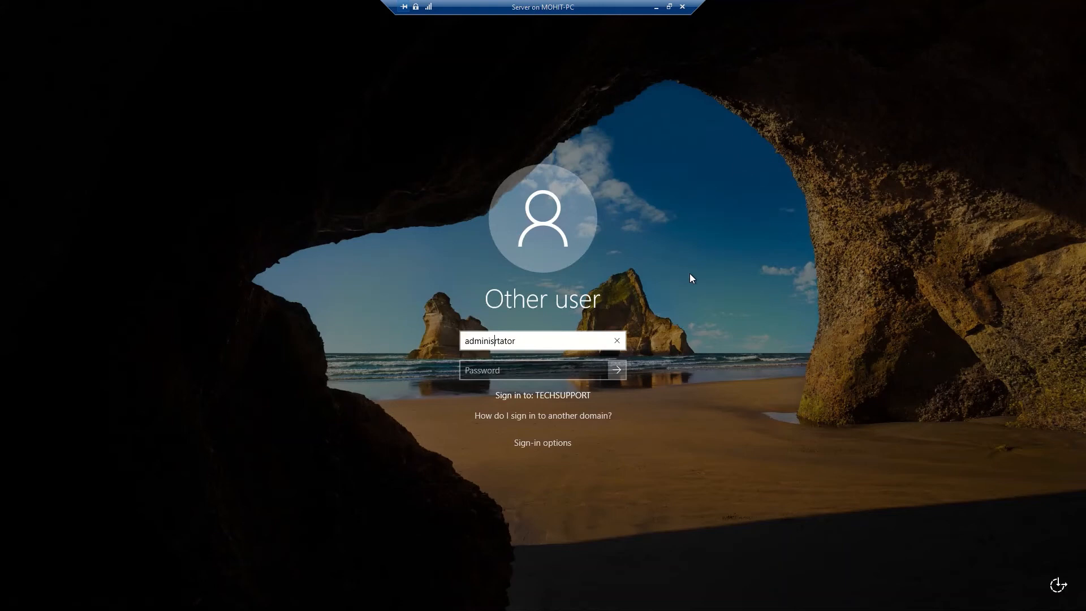
{"action": "key", "text": "Right"}
{"action": "type", "text": "r"}
{"action": "key", "text": "Delete"}
{"action": "left_click", "coordinate": [536, 372]}
{"action": "type", "text": "*******"}
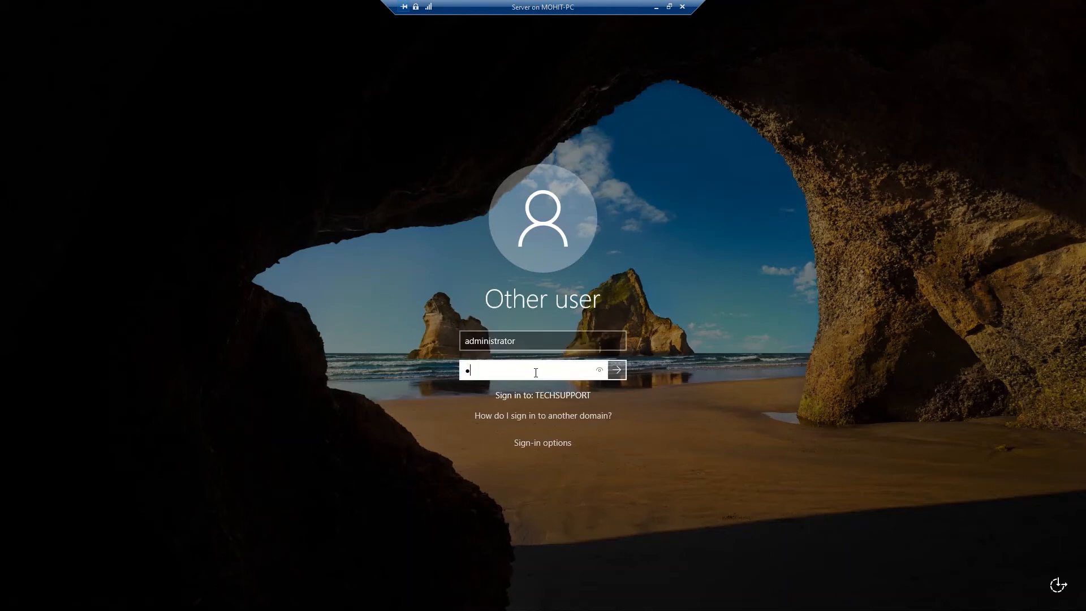
{"action": "type", "text": "***"}
{"action": "key", "text": "Return"}
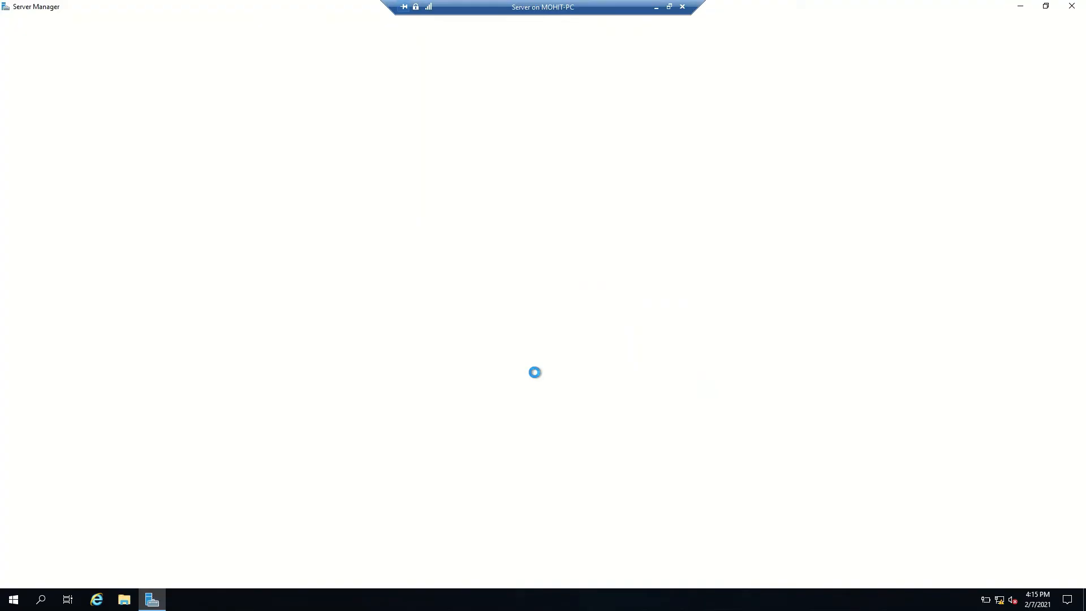
{"action": "mouse_move", "coordinate": [486, 6]}
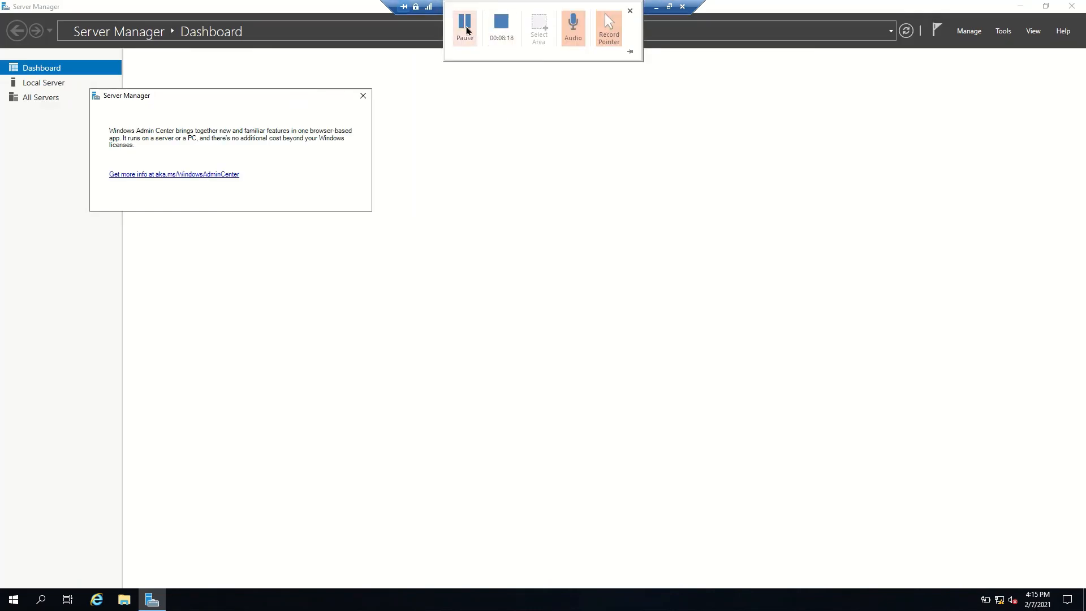
{"action": "left_click", "coordinate": [467, 28]}
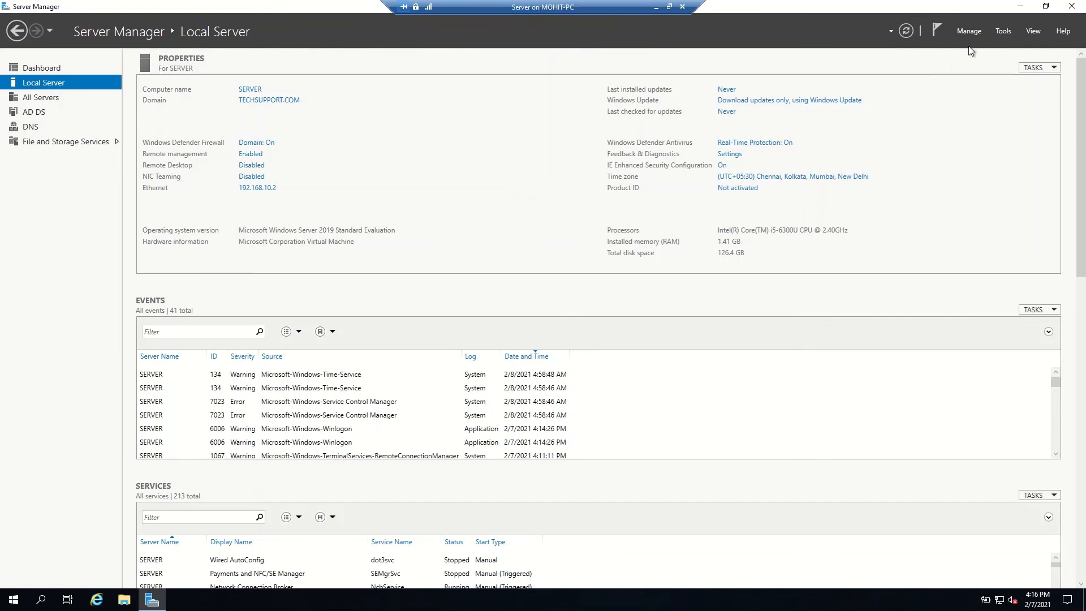
Check the Computers container of the TECHSUPPORT.COM domain in Active Directory Users and Computers, and close the console
{"action": "left_click", "coordinate": [1003, 31]}
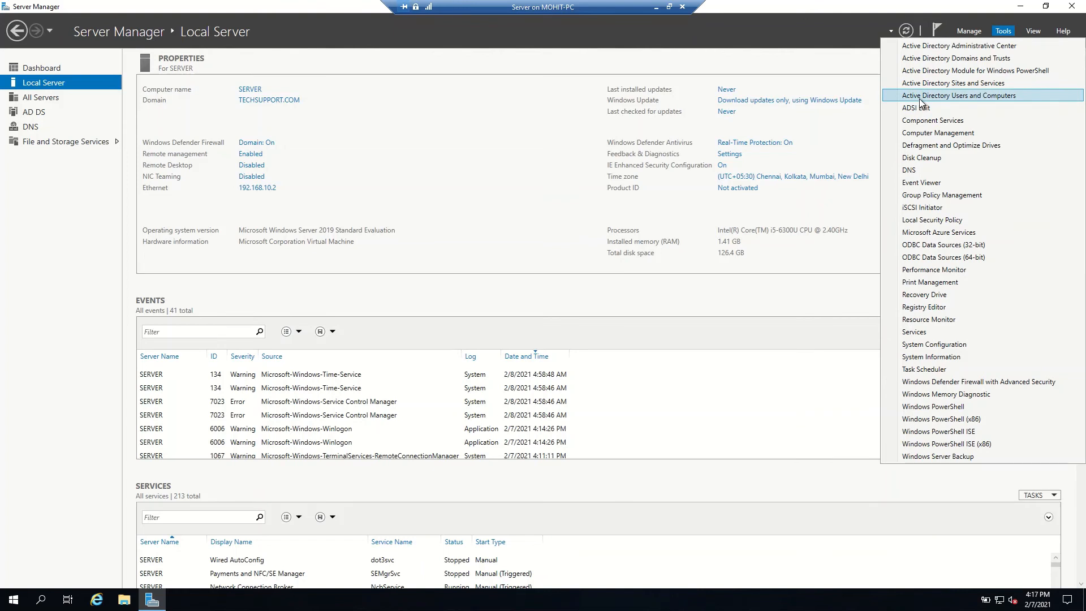
{"action": "left_click", "coordinate": [969, 96]}
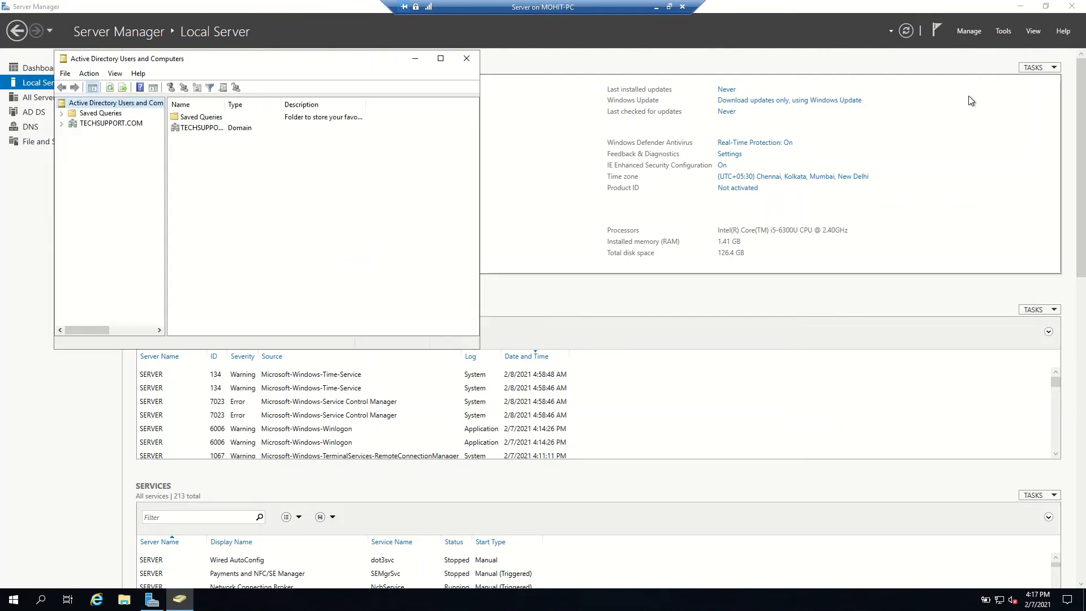
{"action": "left_click", "coordinate": [61, 124]}
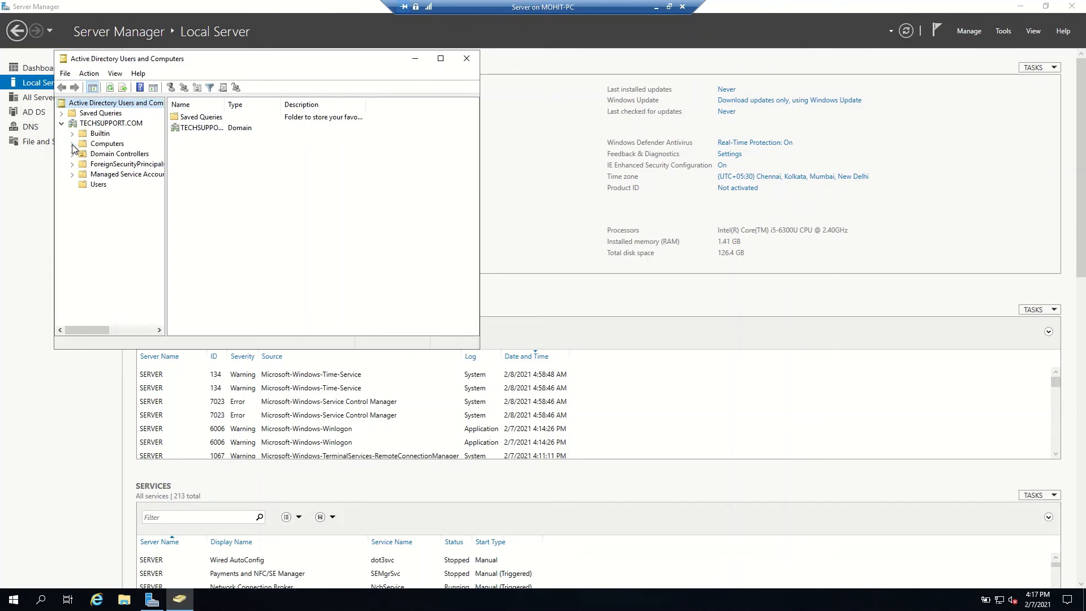
{"action": "left_click", "coordinate": [103, 145]}
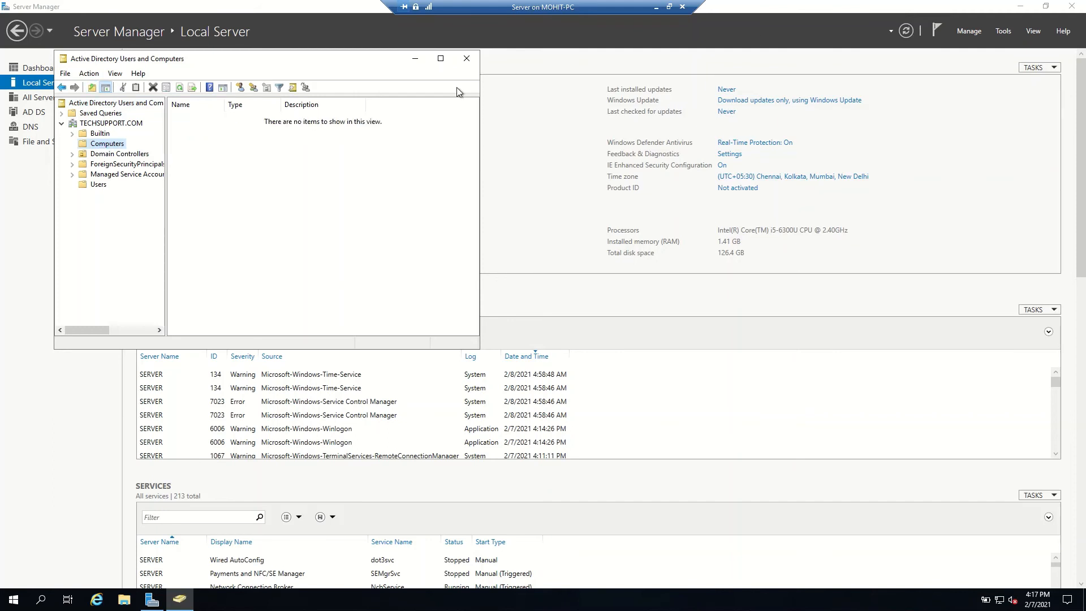
{"action": "left_click", "coordinate": [467, 60]}
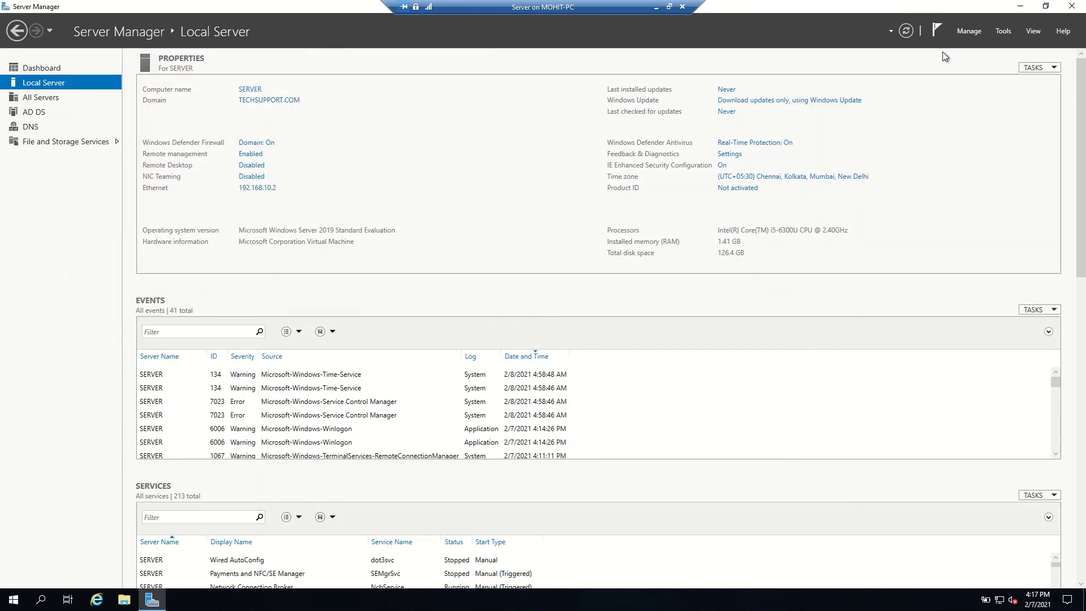
Examine the server host record in the TECHSUPPORT.COM forward lookup zone in DNS Manager, and close the console
{"action": "left_click", "coordinate": [1001, 33]}
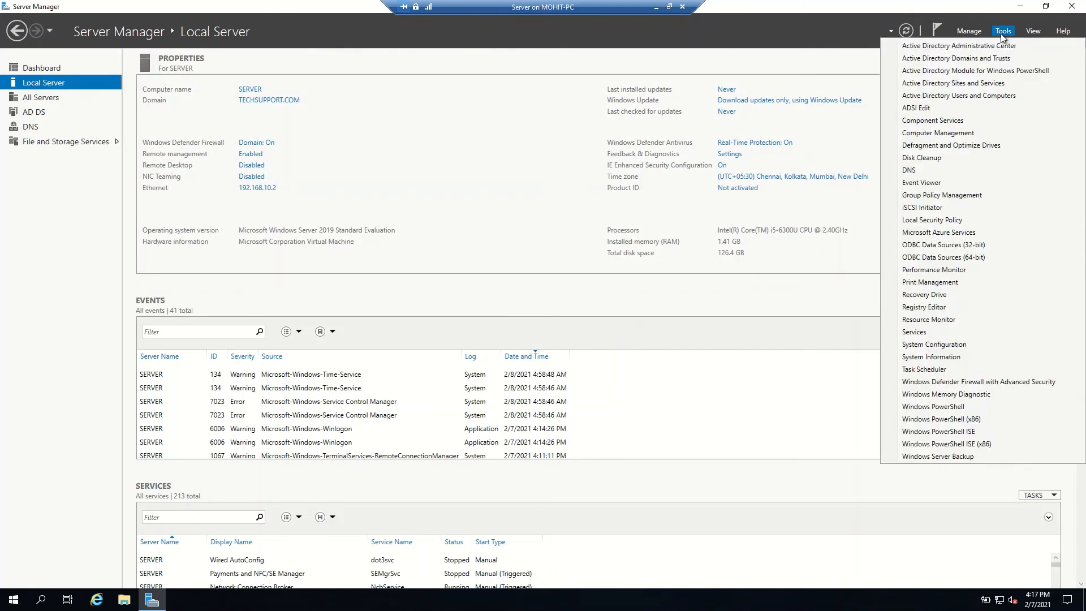
{"action": "left_click", "coordinate": [941, 168]}
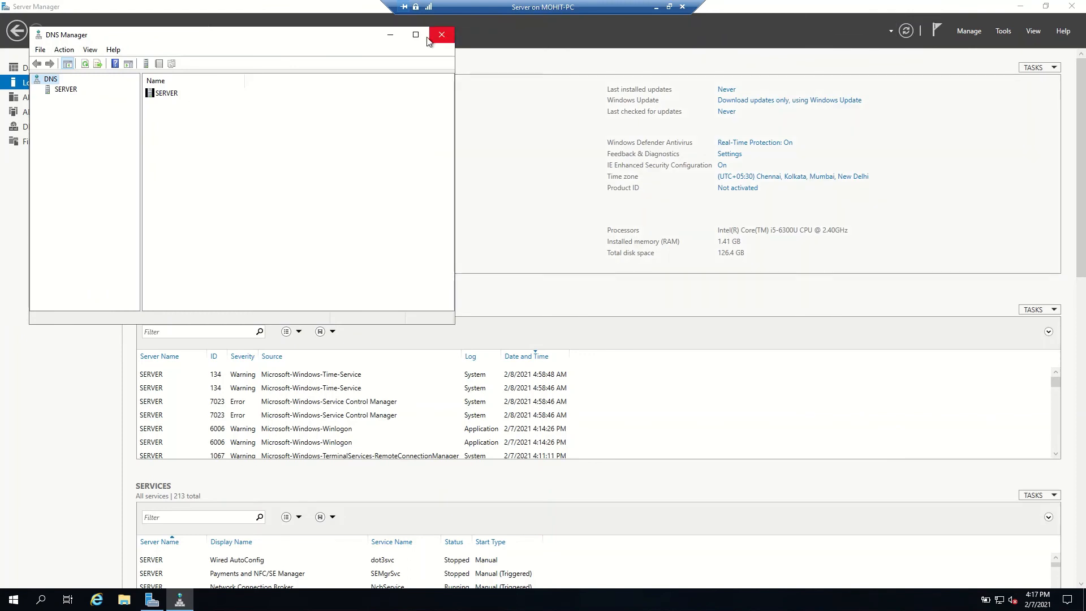
{"action": "left_click_drag", "start_coordinate": [357, 33], "coordinate": [573, 89]}
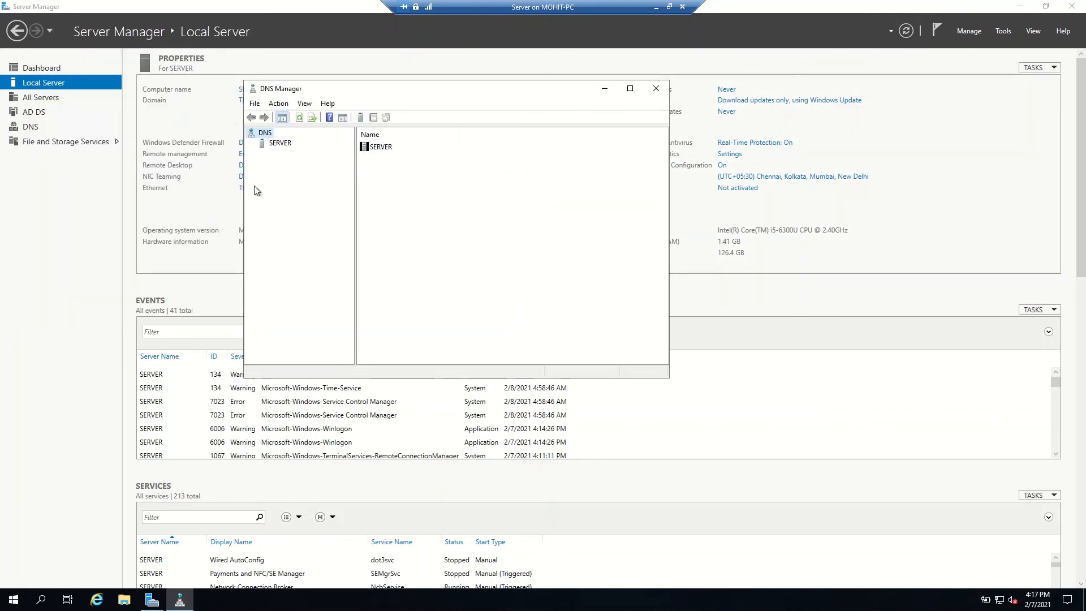
{"action": "left_click", "coordinate": [280, 144]}
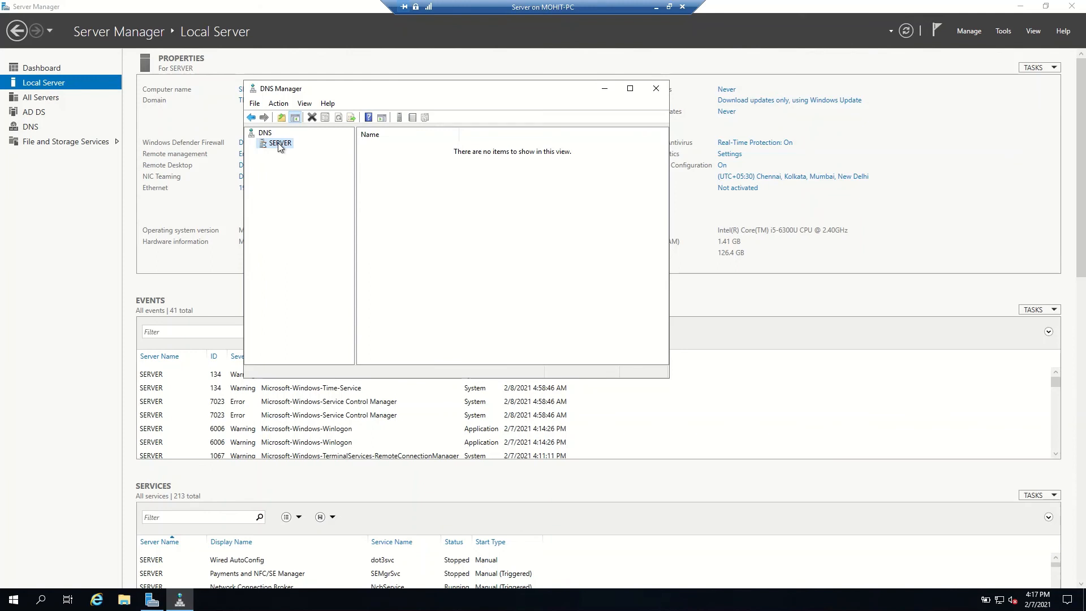
{"action": "left_click", "coordinate": [251, 144]}
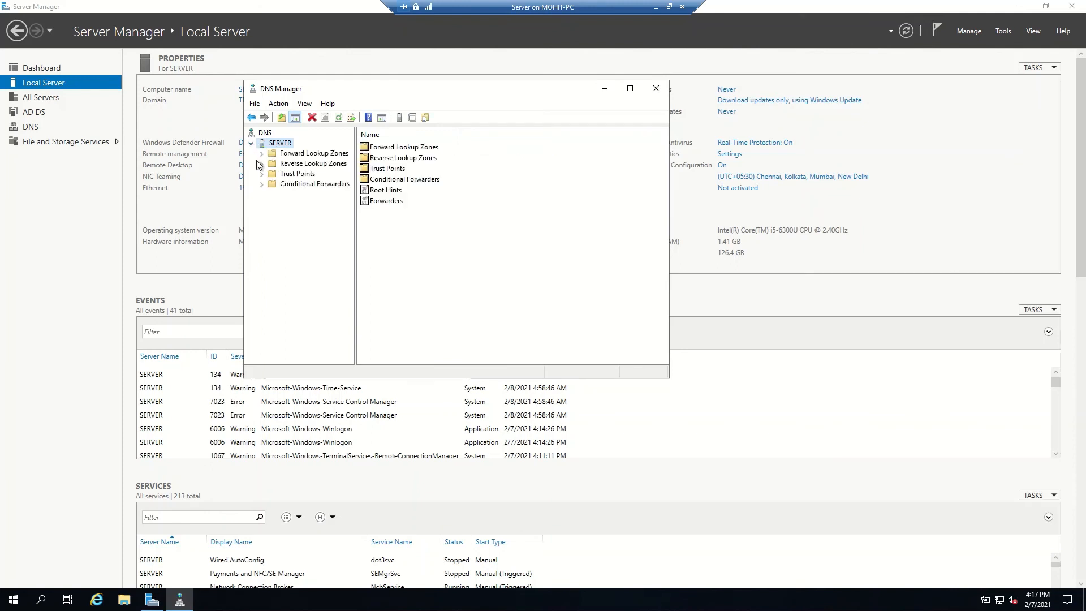
{"action": "double_click", "coordinate": [266, 153]}
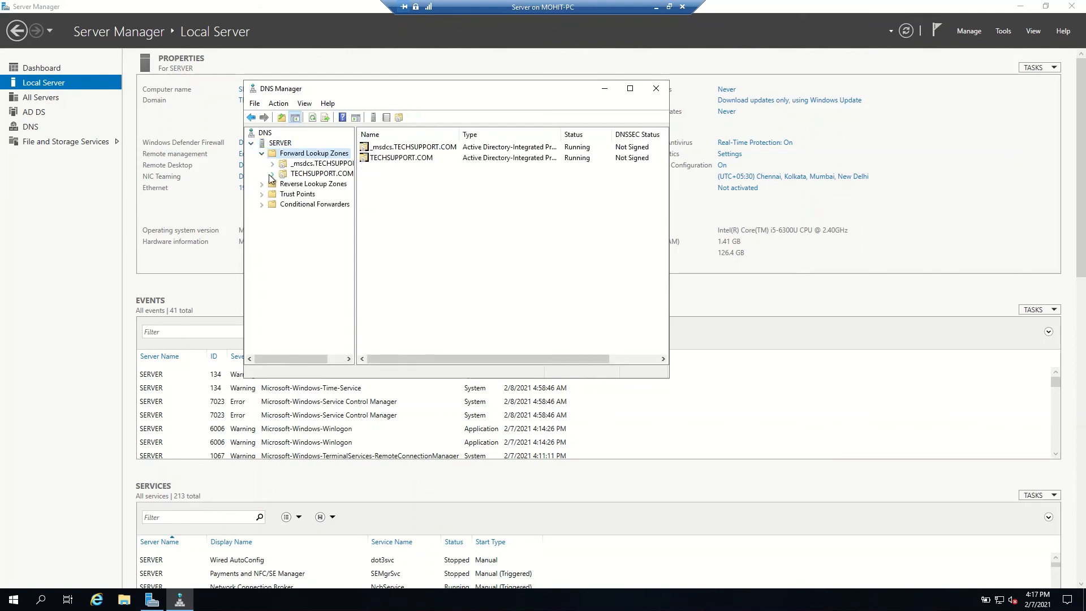
{"action": "double_click", "coordinate": [272, 177]}
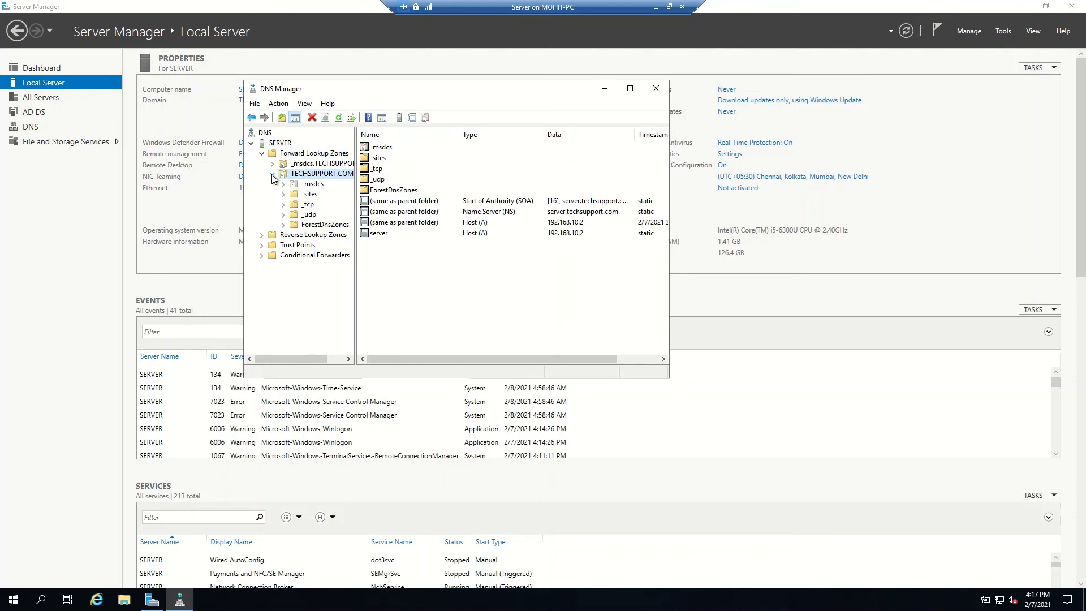
{"action": "left_click", "coordinate": [385, 234]}
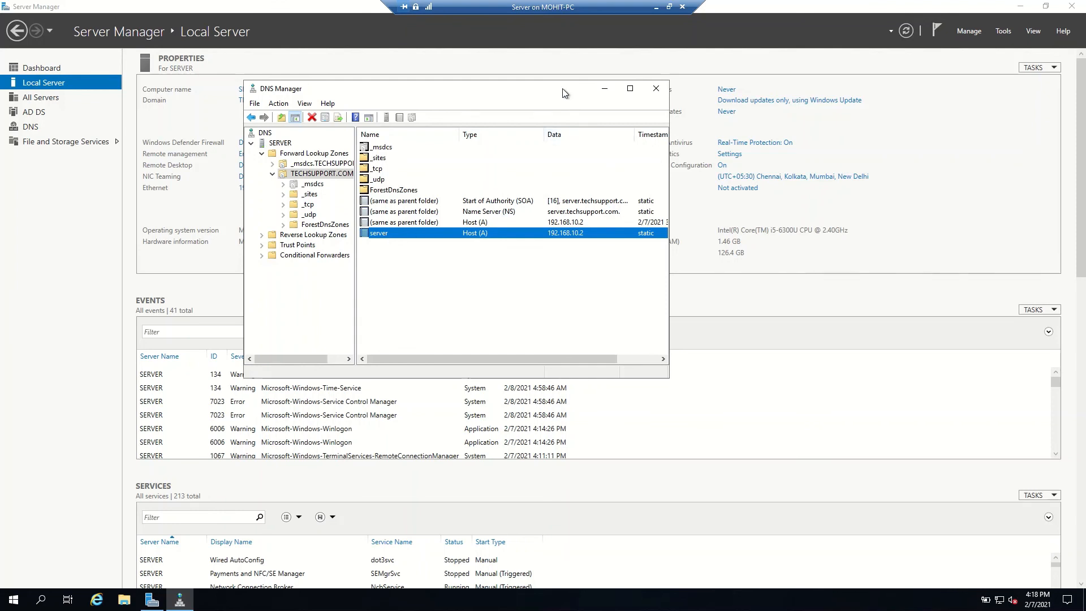
{"action": "left_click_drag", "start_coordinate": [561, 88], "coordinate": [669, 185]}
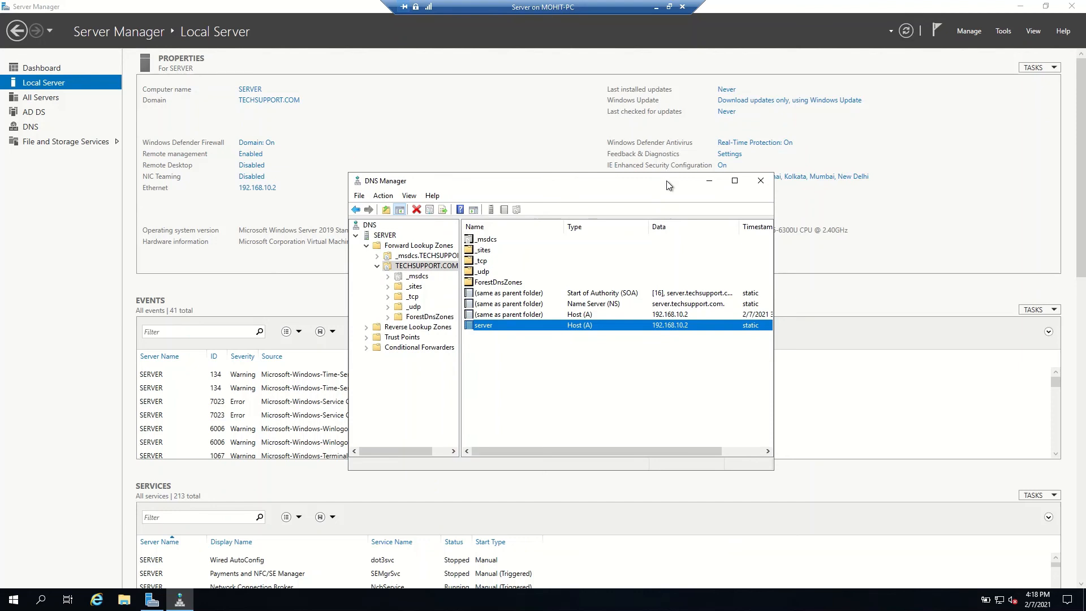
{"action": "left_click", "coordinate": [762, 181]}
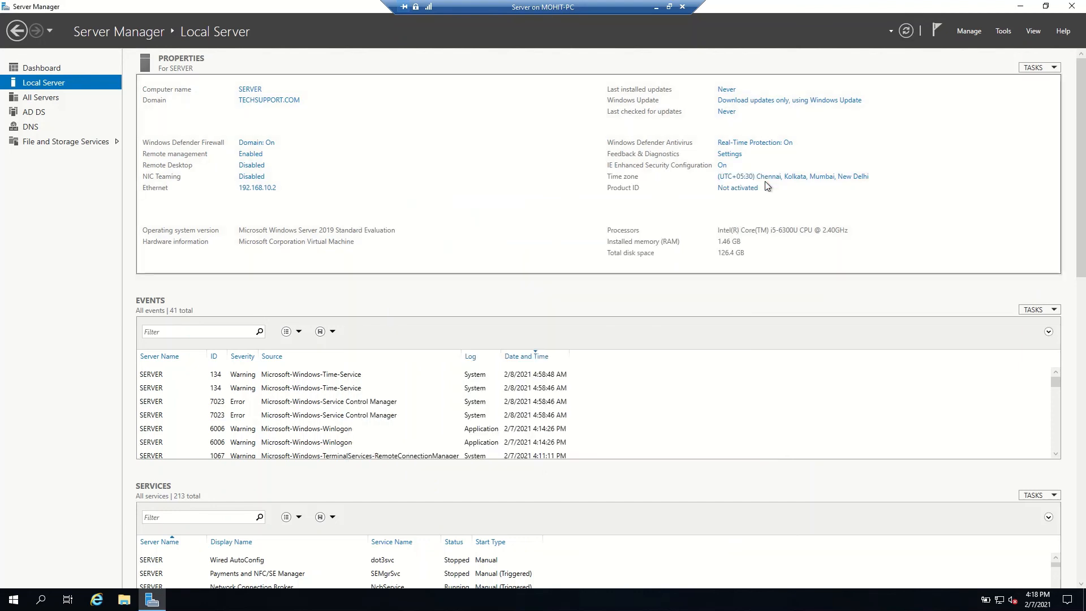